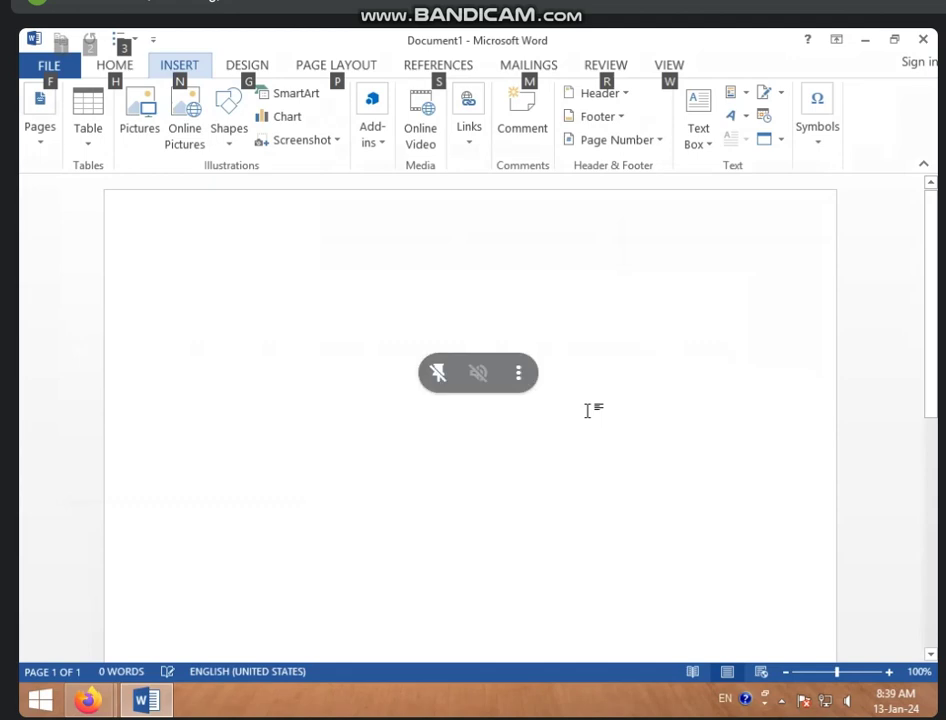
# - Open the Insert tab's Table dropdown using the Alt, N, T KeyTips
pyautogui.press('alt')
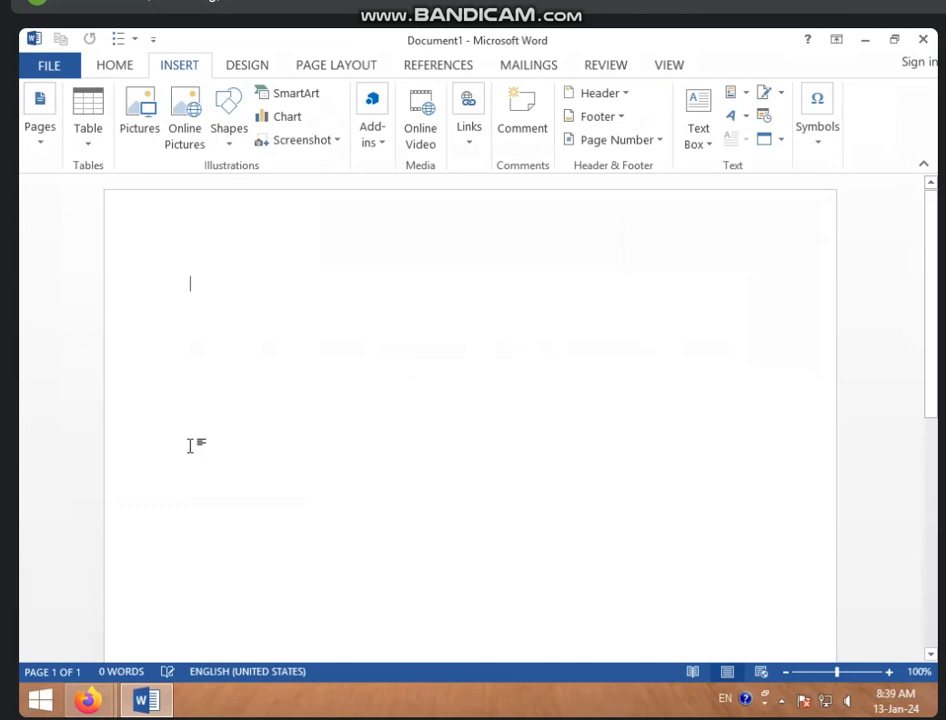
pyautogui.press('alt')
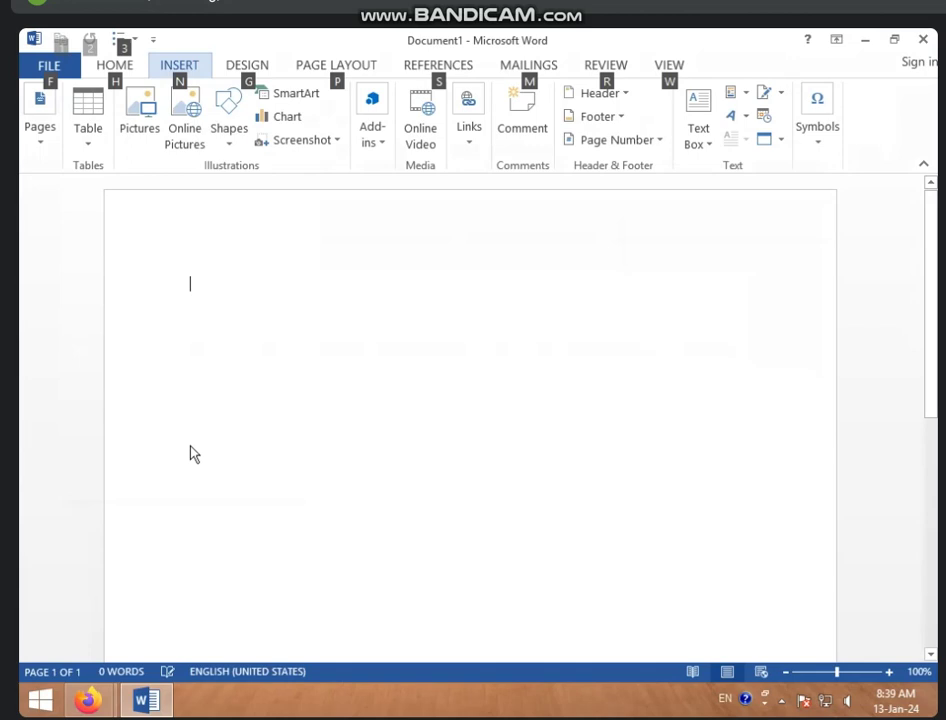
pyautogui.press('n')
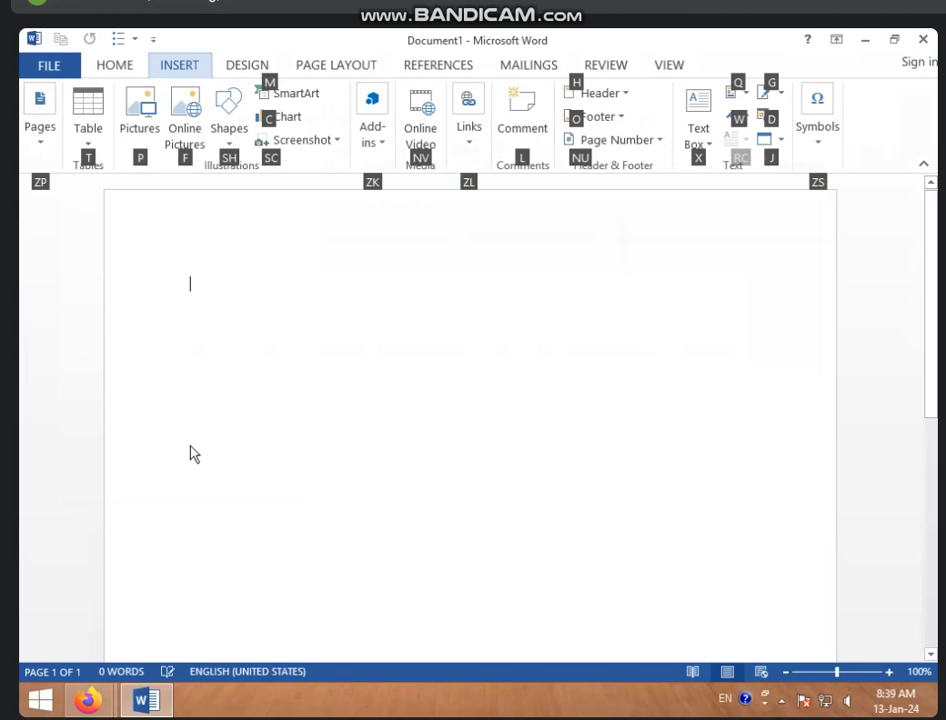
pyautogui.press('t')
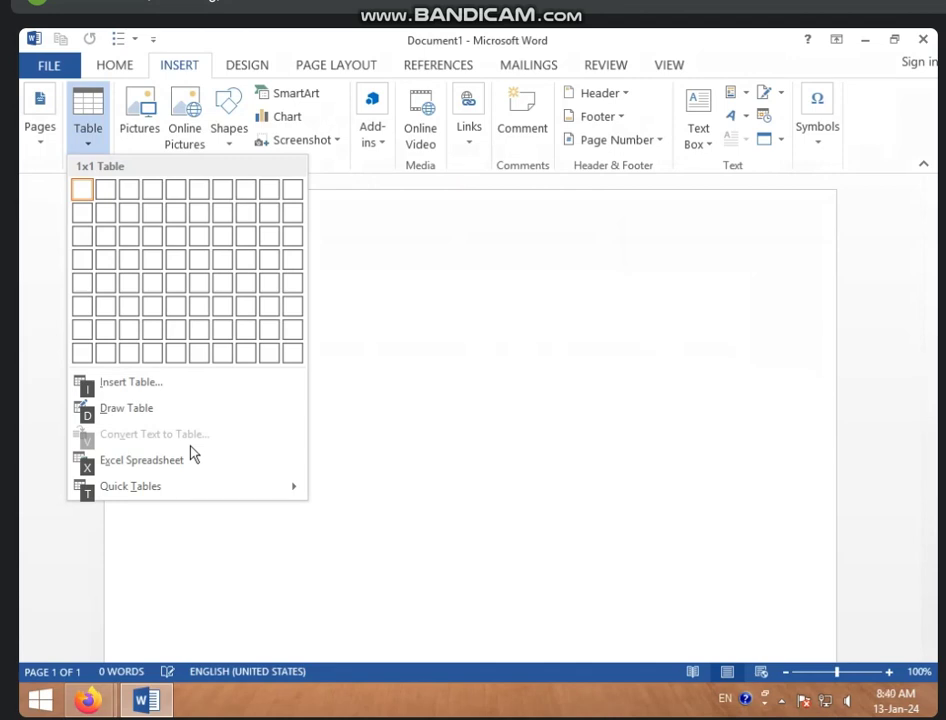
# - Insert a trial 5-column, 2-row table, then select the whole table and delete it
pyautogui.press('i')
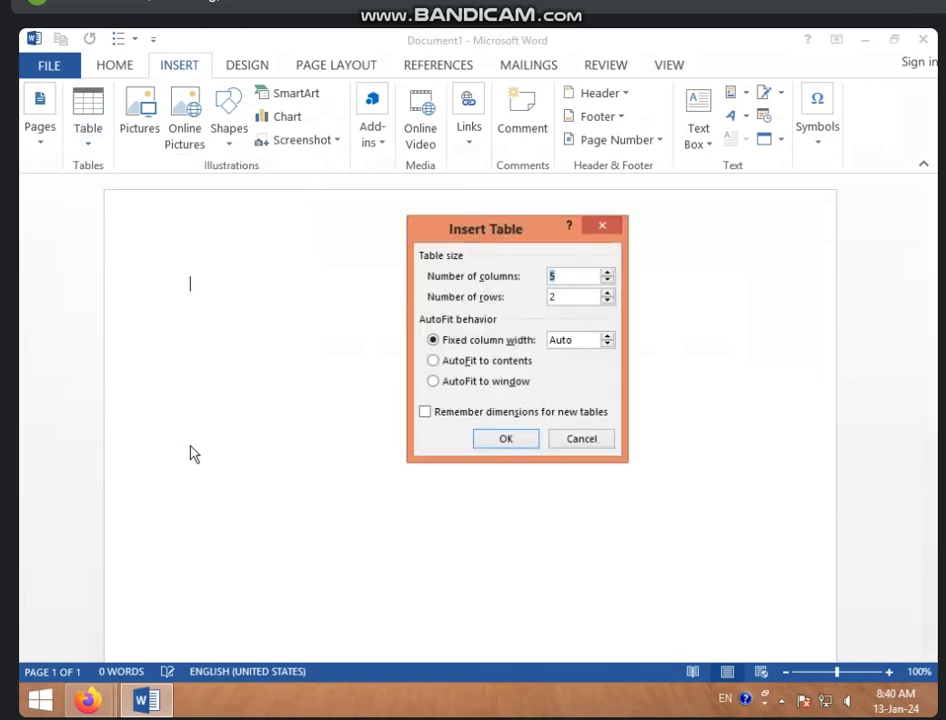
pyautogui.press('Return')
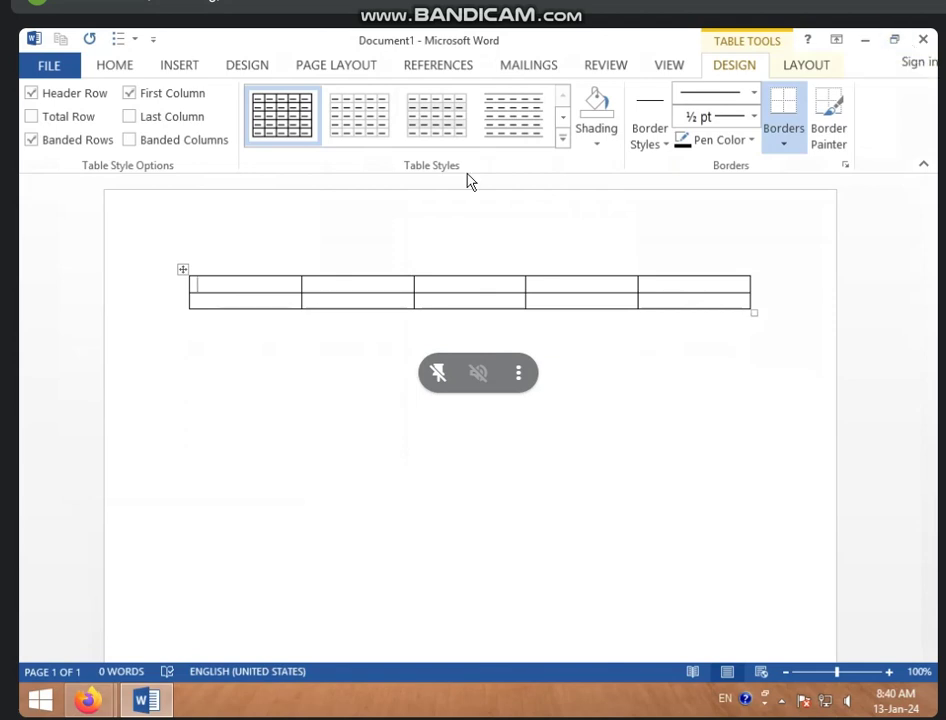
pyautogui.click(458, 452)
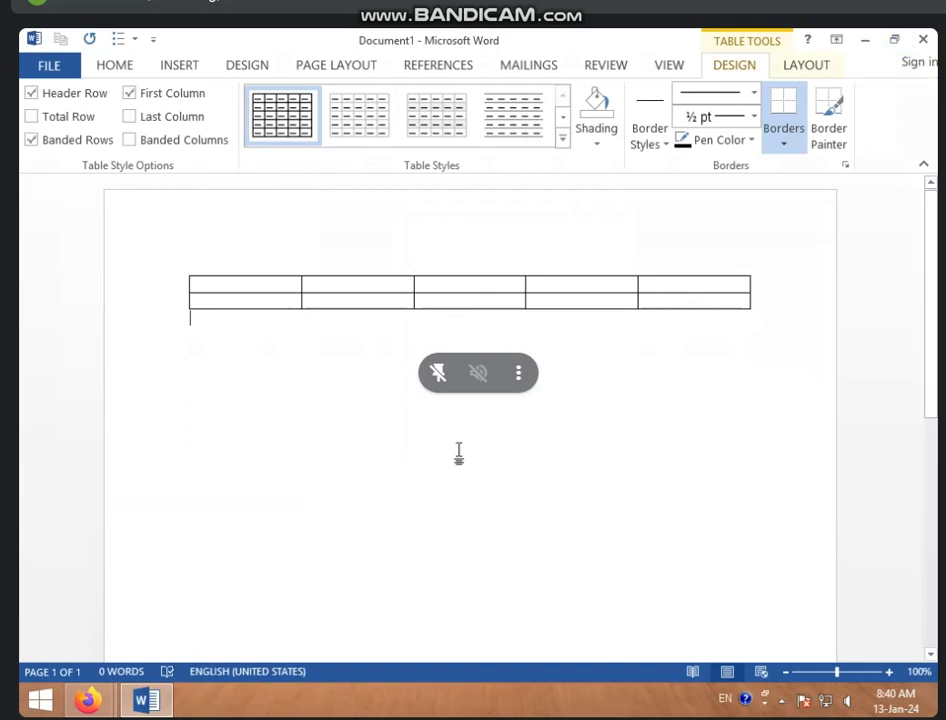
pyautogui.click(444, 300)
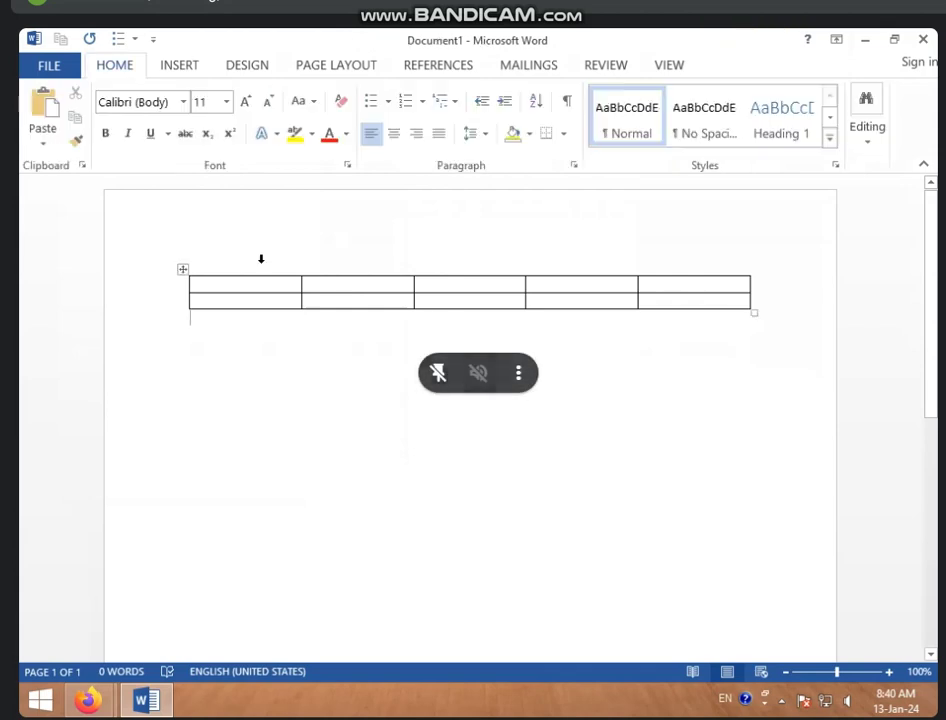
pyautogui.click(183, 269)
pyautogui.press('BackSpace')
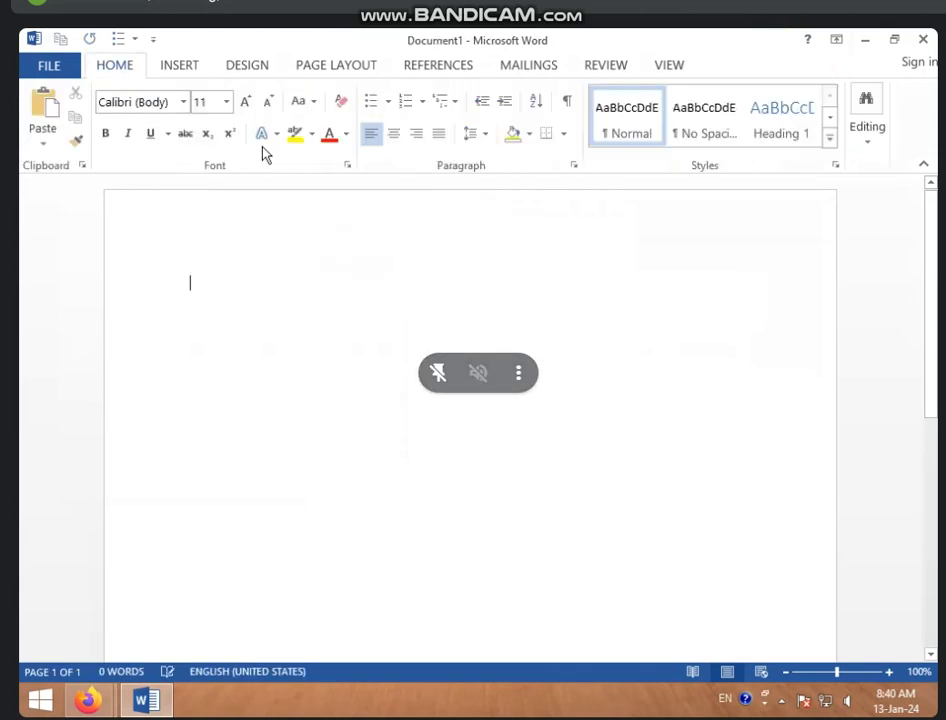
pyautogui.click(186, 68)
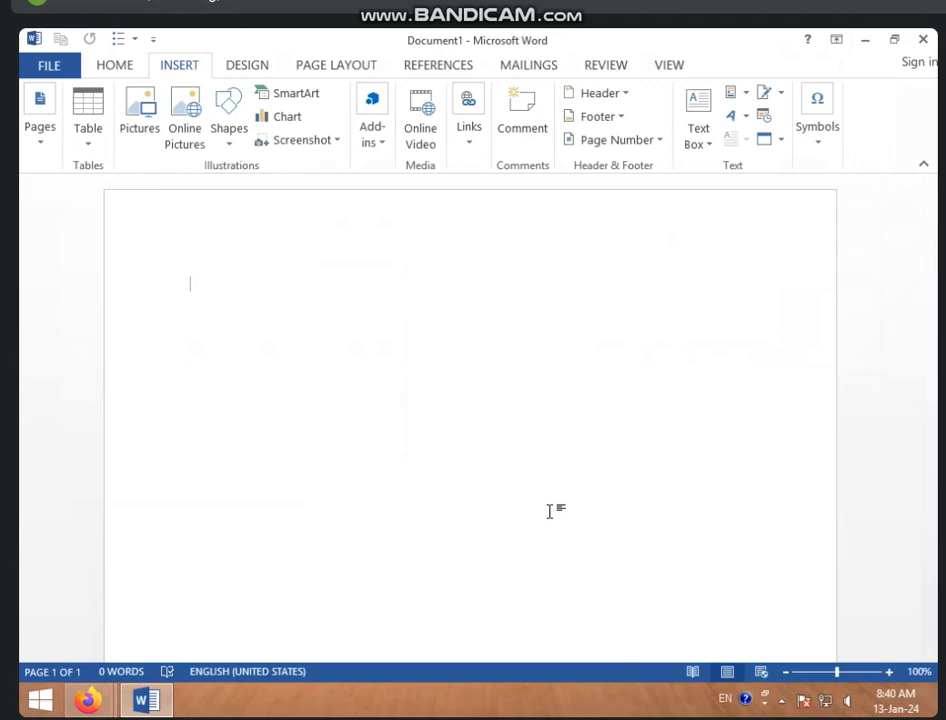
# - Type =RAND(), rewrite it as =LOREM(5.10), and try to run it
pyautogui.write('=')
pyautogui.write('RAB')
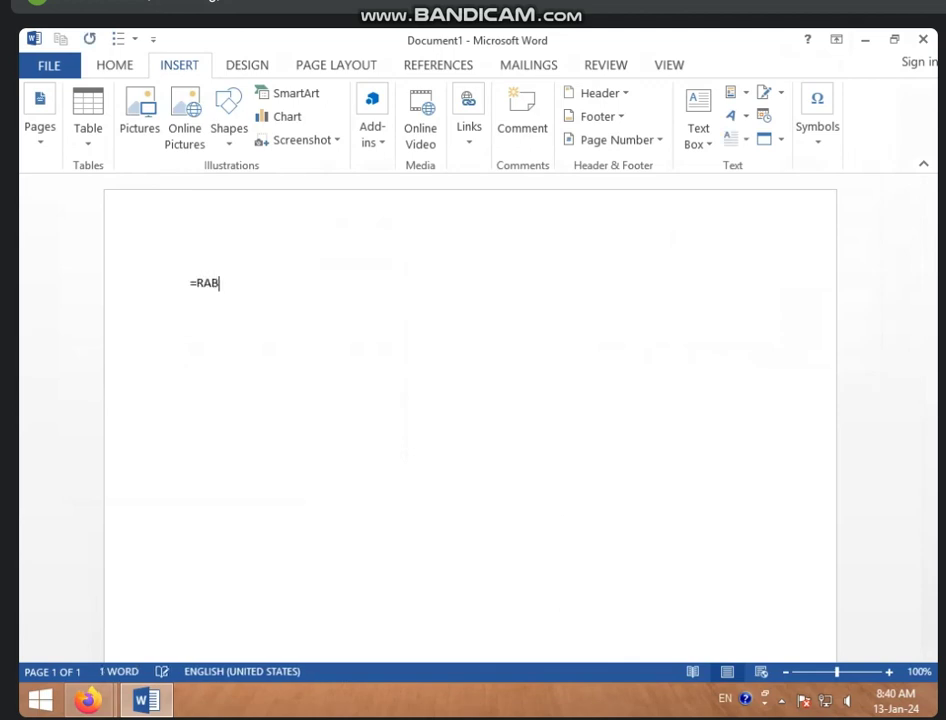
pyautogui.press('BackSpace')
pyautogui.write('ND')
pyautogui.write('()')
pyautogui.press('Left')
pyautogui.press('BackSpace')
pyautogui.press('BackSpace')
pyautogui.press('BackSpace')
pyautogui.press('BackSpace')
pyautogui.press('BackSpace')
pyautogui.write('LOREM')
pyautogui.write('(')
pyautogui.write(')')
pyautogui.press('BackSpace')
pyautogui.write('5.10')
pyautogui.write(')')
pyautogui.press('Return')
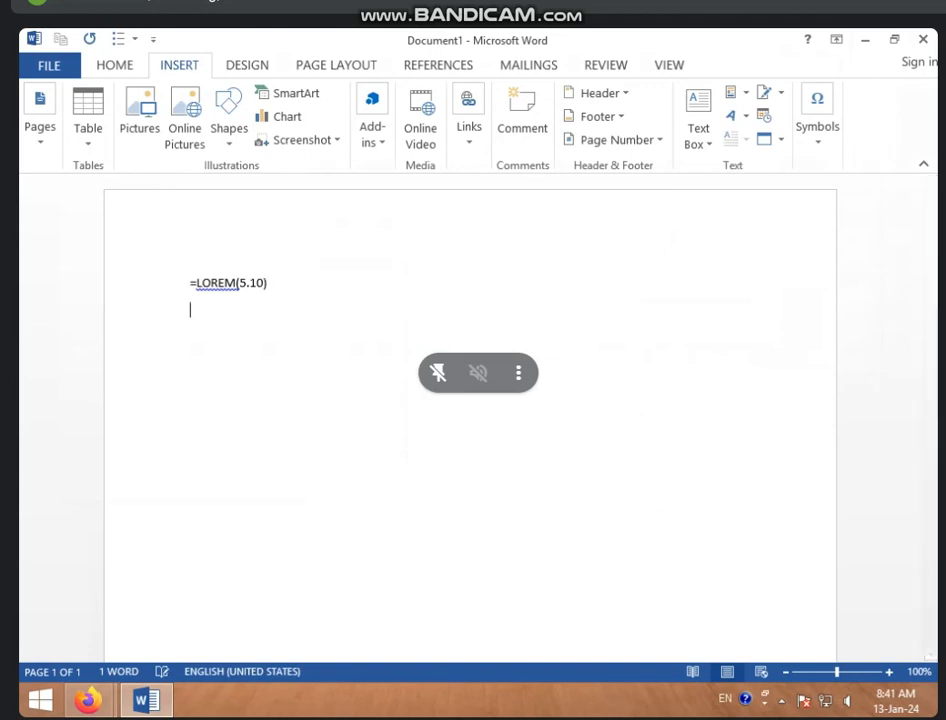
# - Correct the formula to =LOREM(5,10) and generate five lorem ipsum paragraphs
pyautogui.click(251, 282)
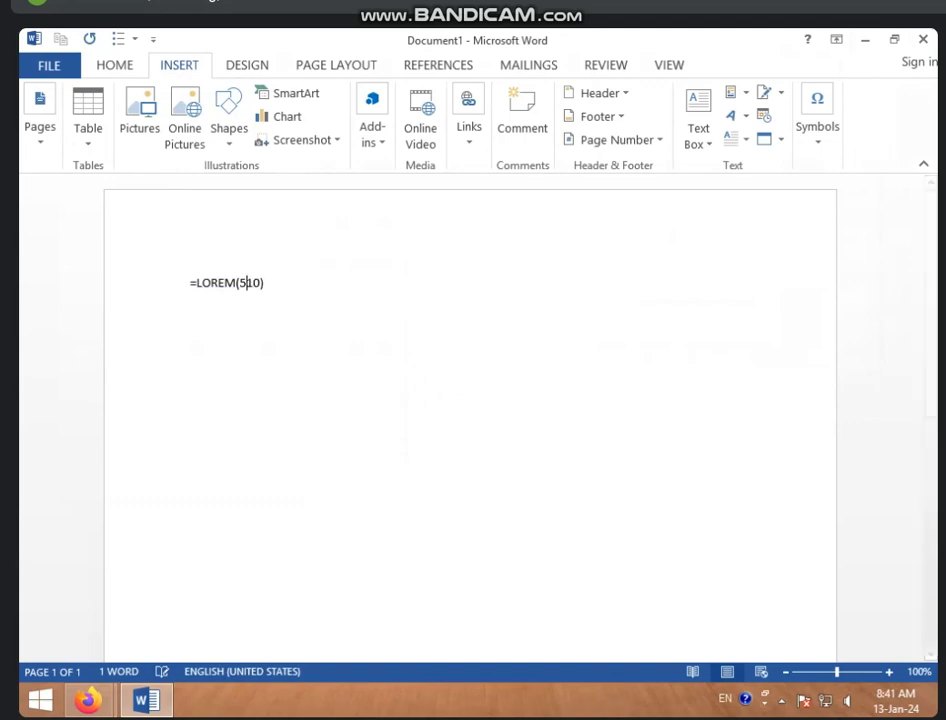
pyautogui.press('BackSpace')
pyautogui.write(',')
pyautogui.click(270, 282)
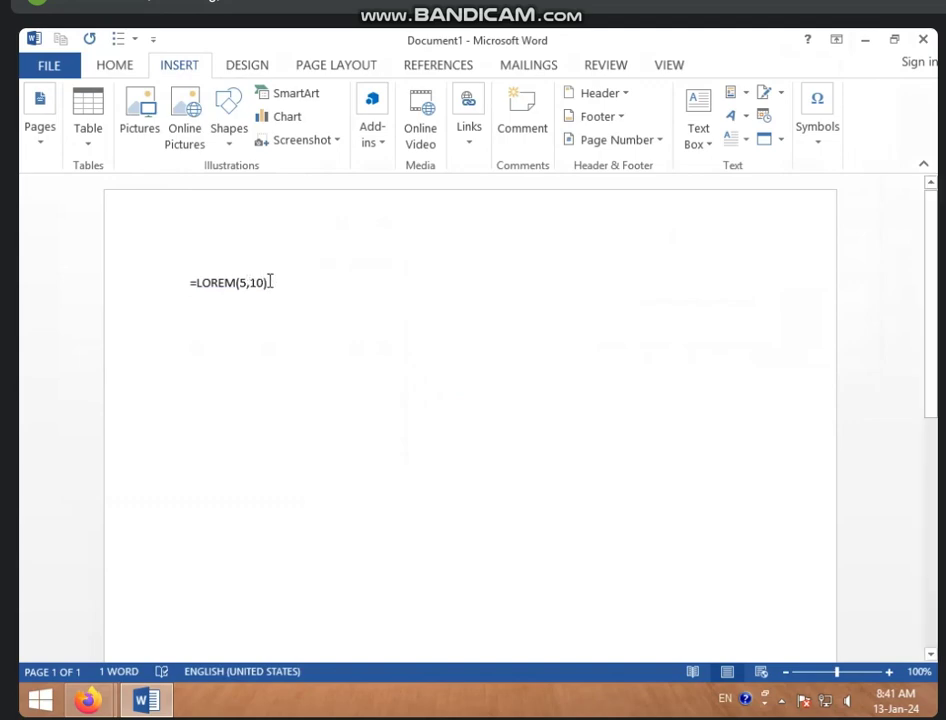
pyautogui.press('Return')
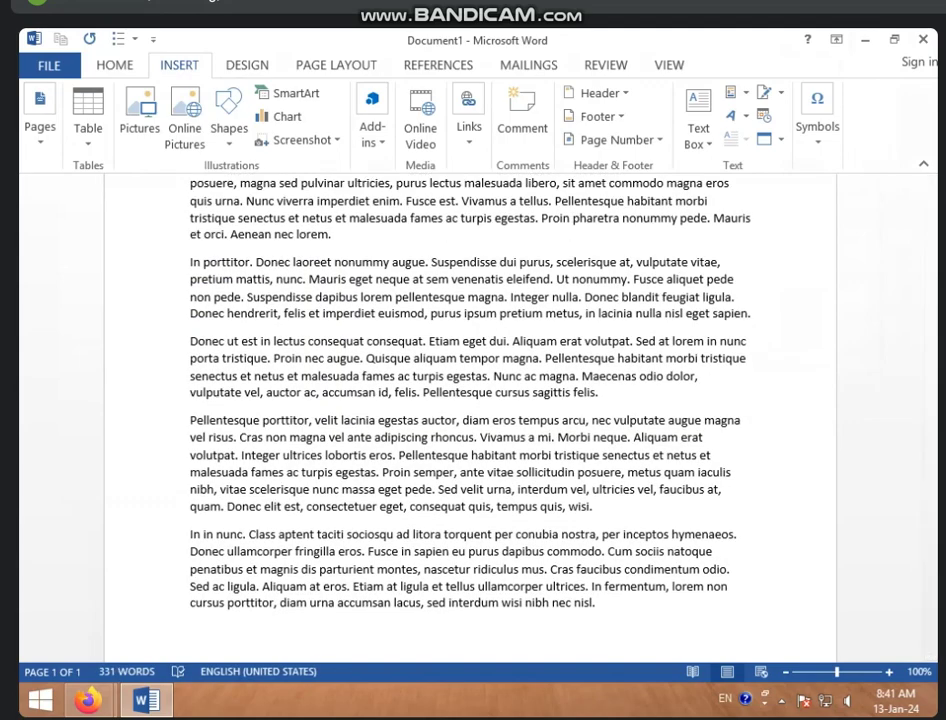
# - Scroll back up to the start of the generated text on page 1
pyautogui.scroll(3, 262, 251)
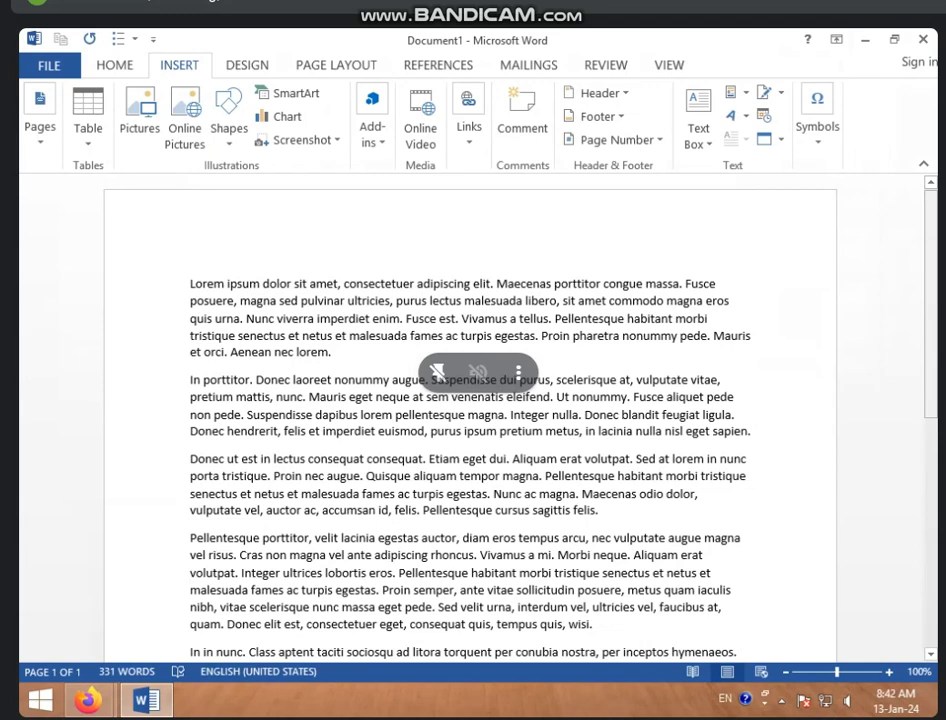
# - Briefly open and close the header, then browse the Insert > Header design gallery
pyautogui.doubleClick(343, 252)
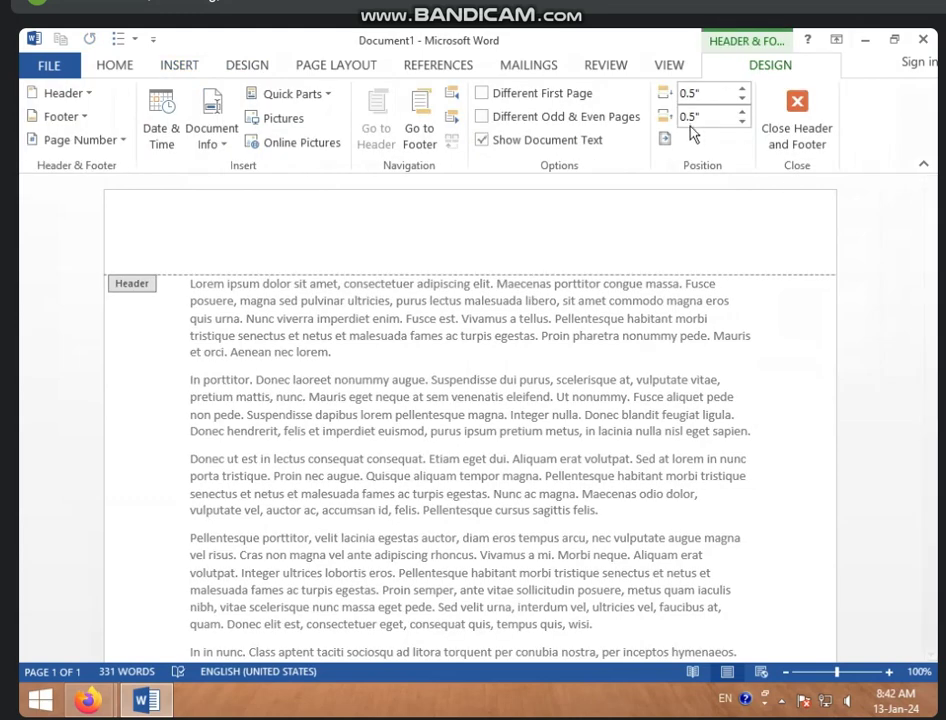
pyautogui.doubleClick(621, 428)
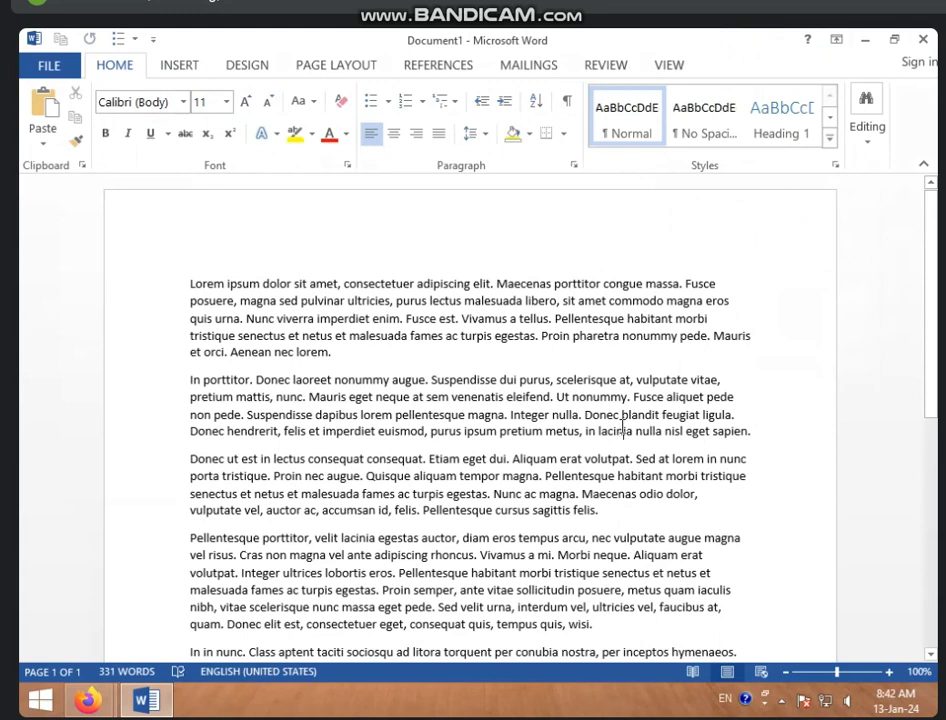
pyautogui.click(183, 68)
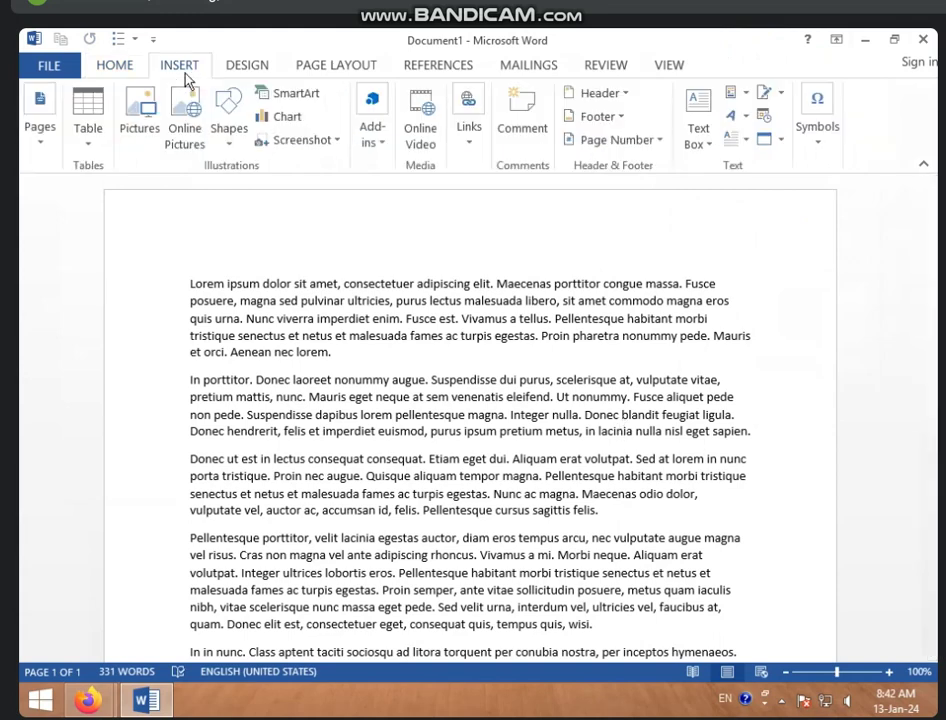
pyautogui.click(577, 94)
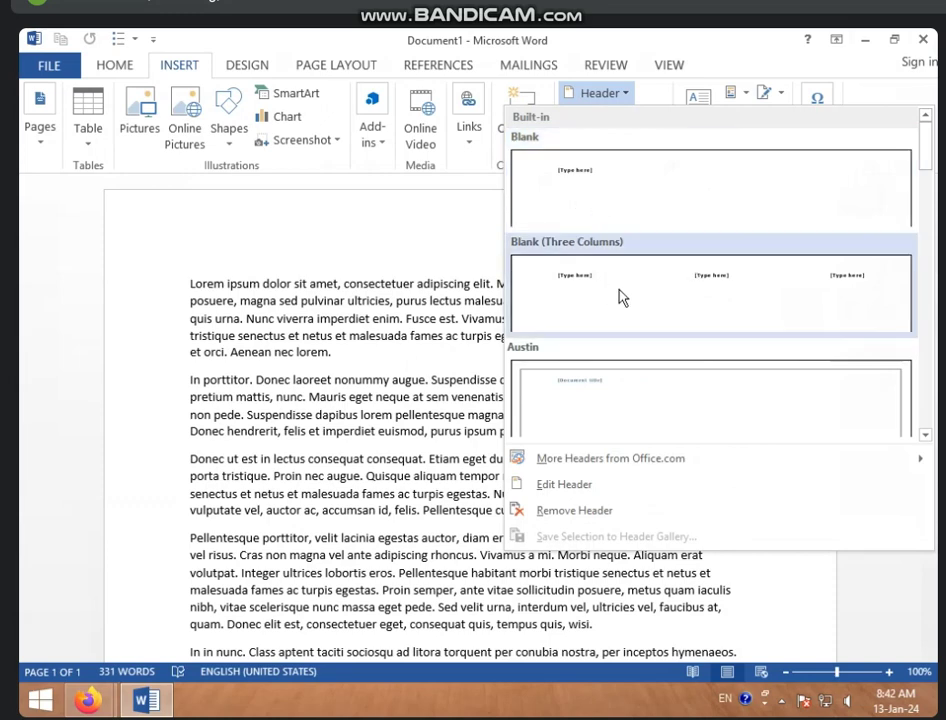
pyautogui.scroll(-3, 695, 250)
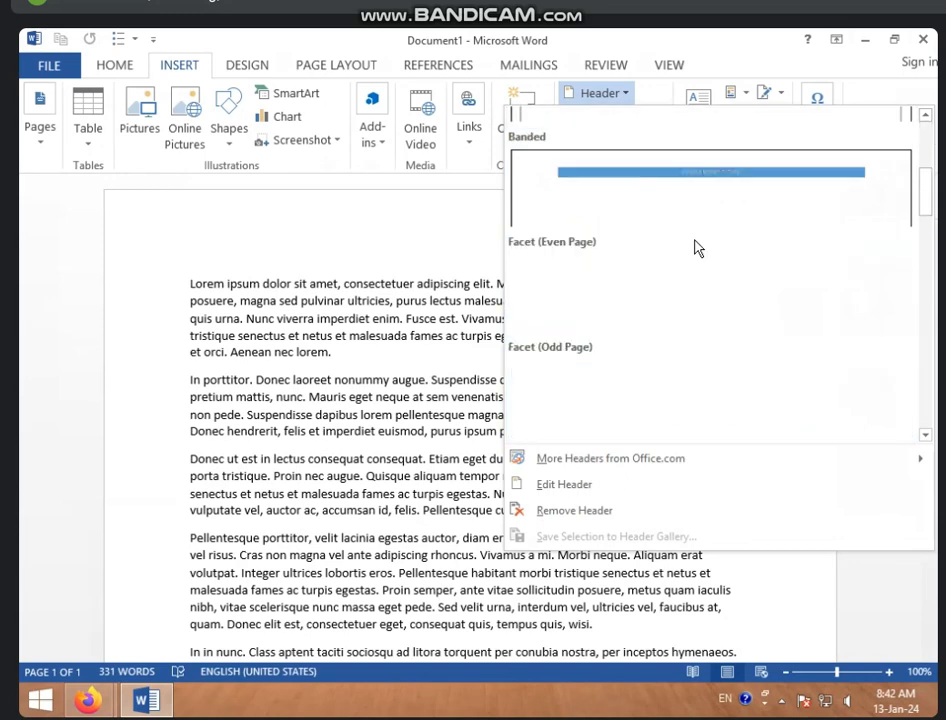
pyautogui.scroll(-3, 695, 255)
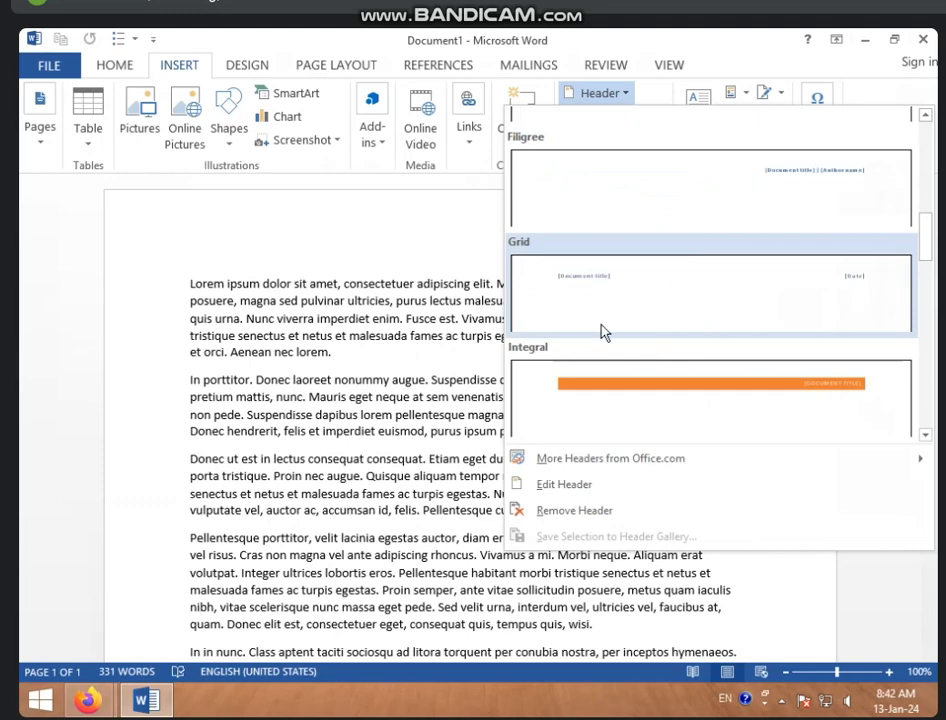
pyautogui.scroll(5, 624, 310)
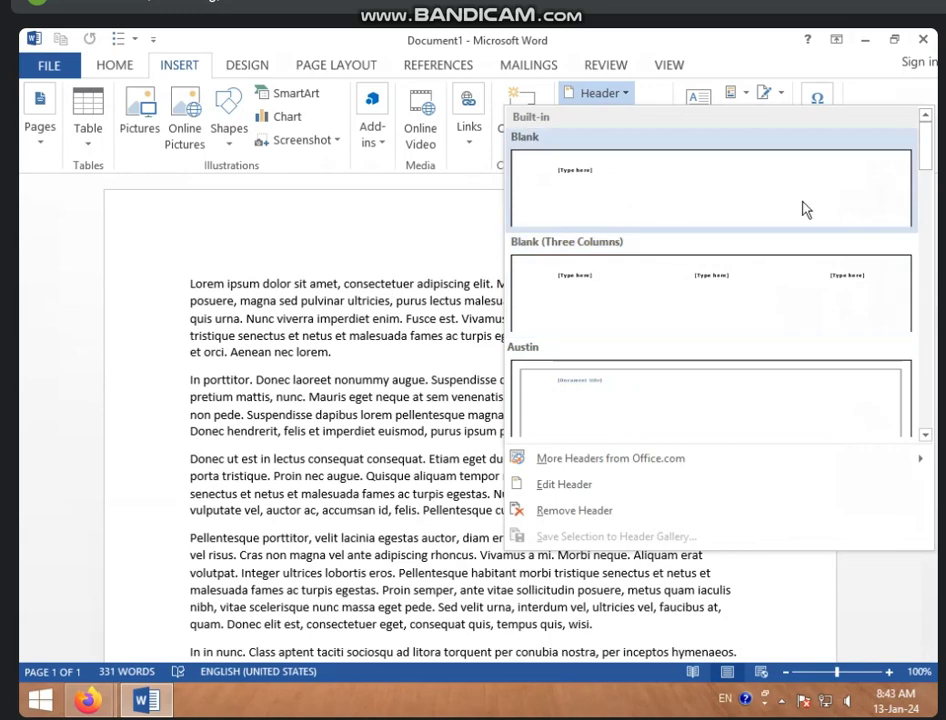
pyautogui.scroll(-5, 709, 359)
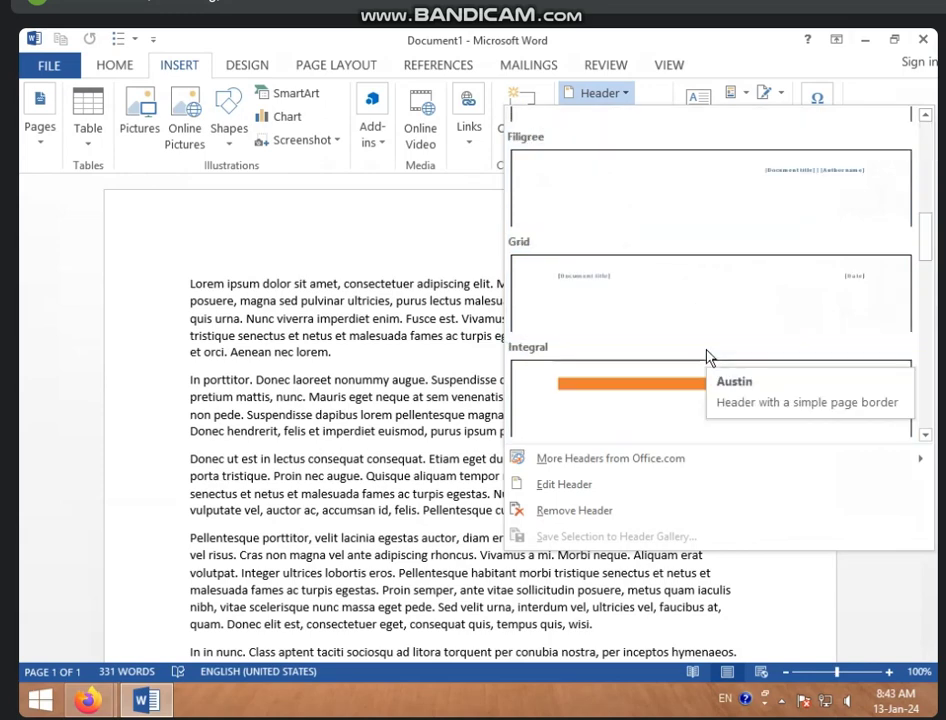
pyautogui.scroll(-3, 740, 327)
pyautogui.scroll(9, 740, 327)
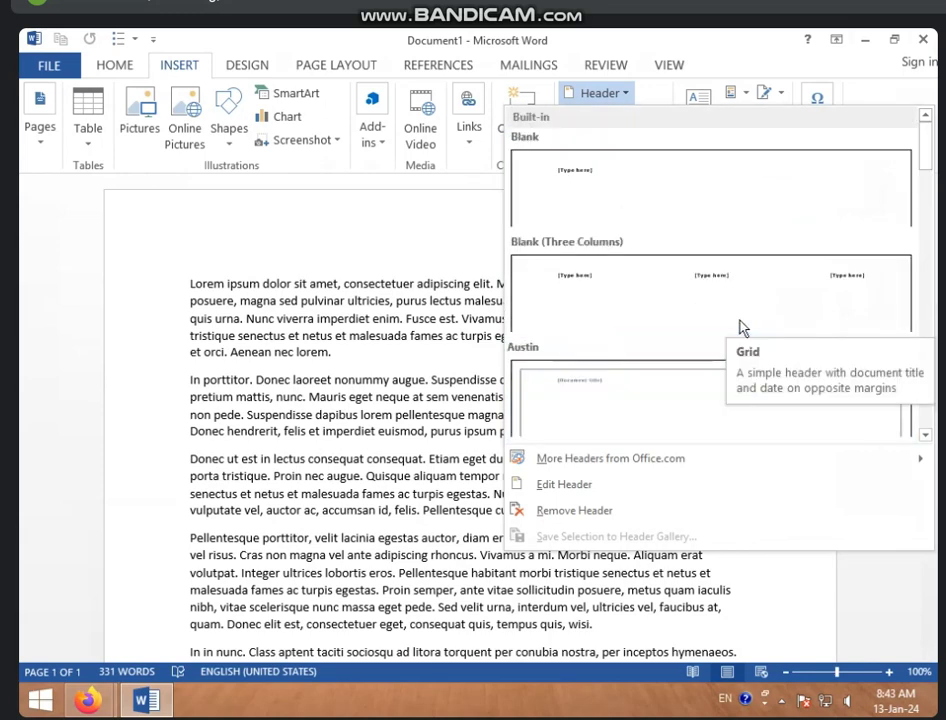
# - Insert the Blank header and replace its placeholder with 'THE MISSILE MAN ..'
pyautogui.click(644, 198)
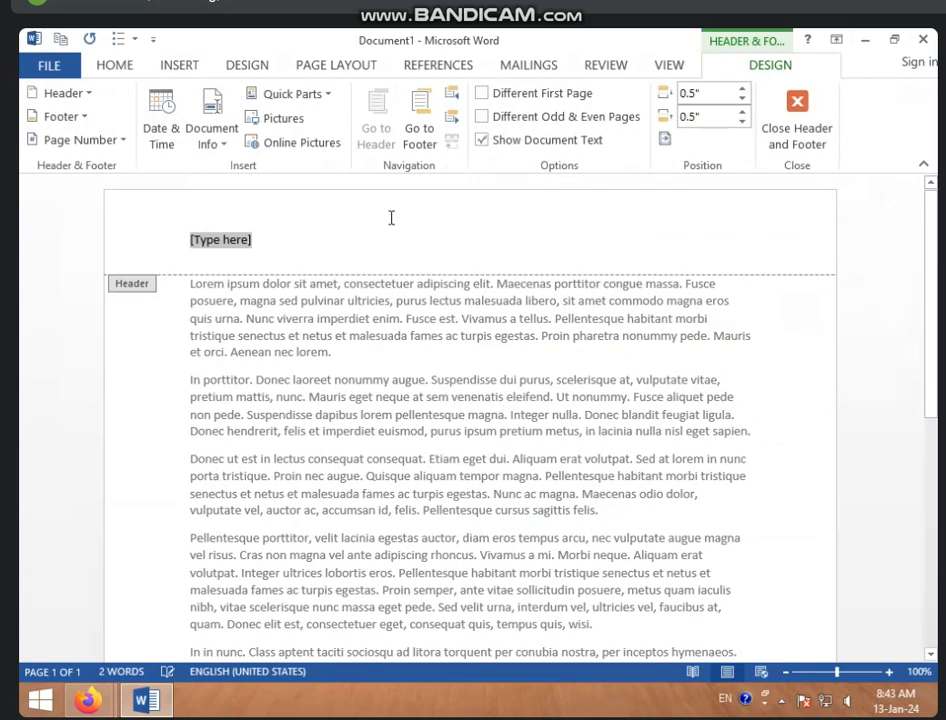
pyautogui.click(215, 252)
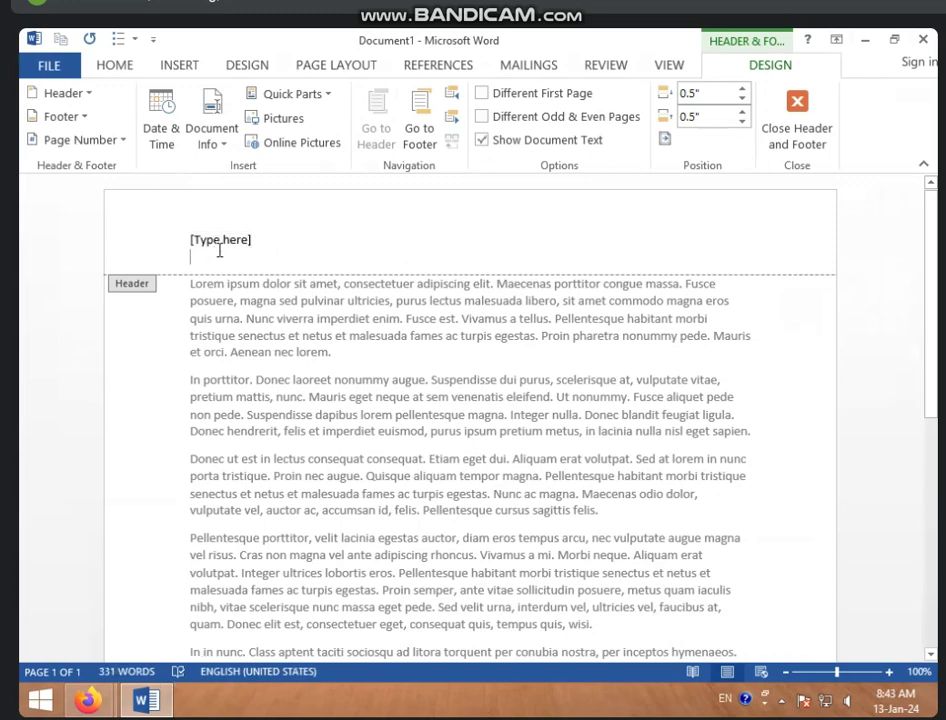
pyautogui.press('BackSpace')
pyautogui.press('BackSpace')
pyautogui.write('THE ')
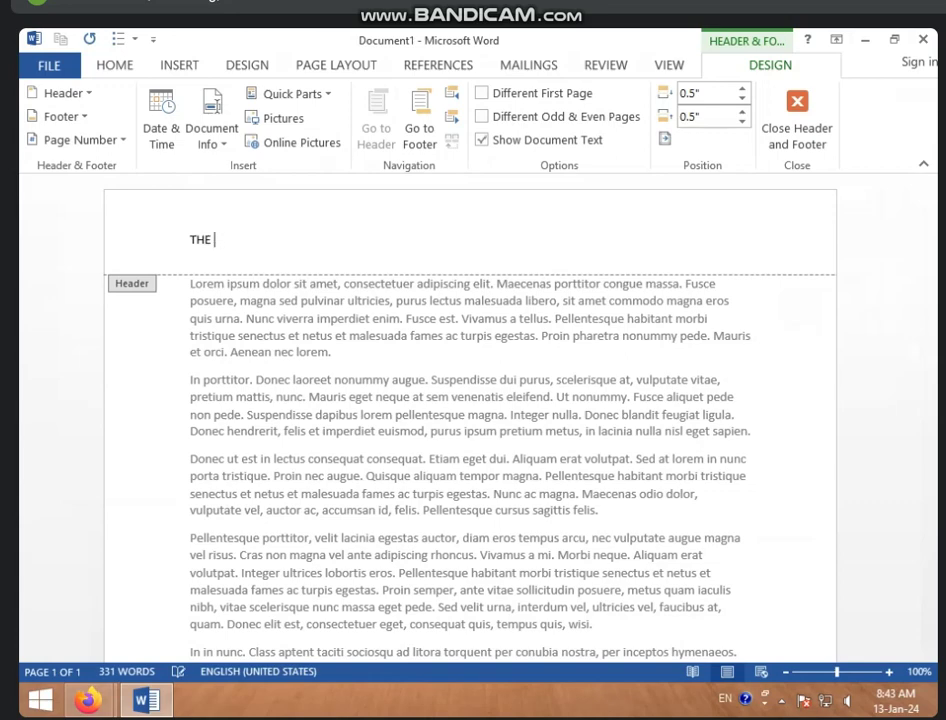
pyautogui.write('MISSIL')
pyautogui.write('E  MAN ')
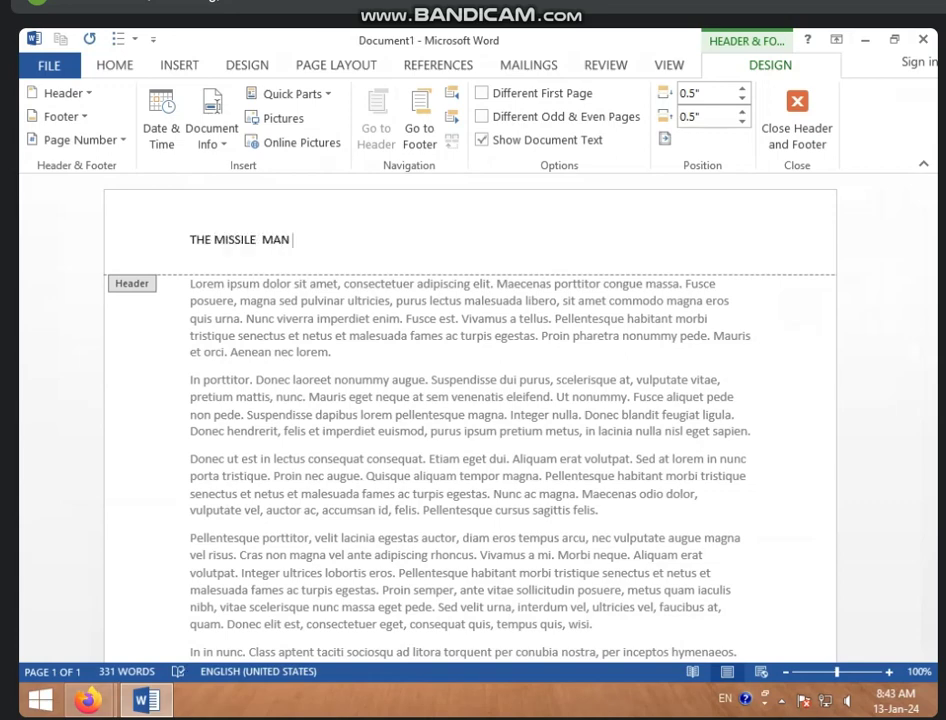
pyautogui.write('..')
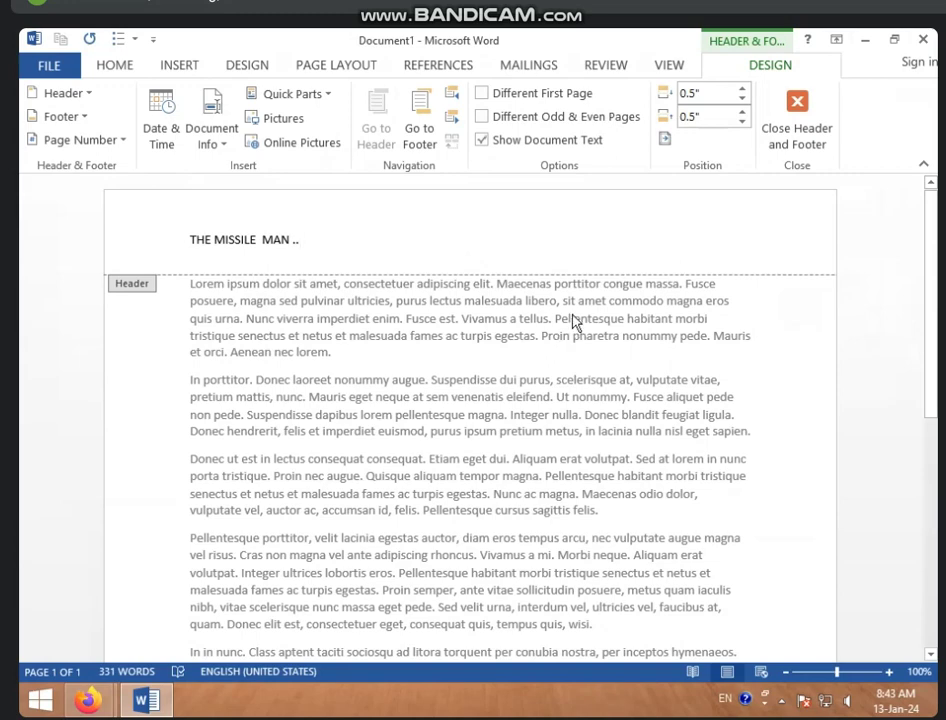
# - Type 'AUTHOR NAME-' followed by the author's name in the page footer, fixing a typo
pyautogui.scroll(-2, 580, 335)
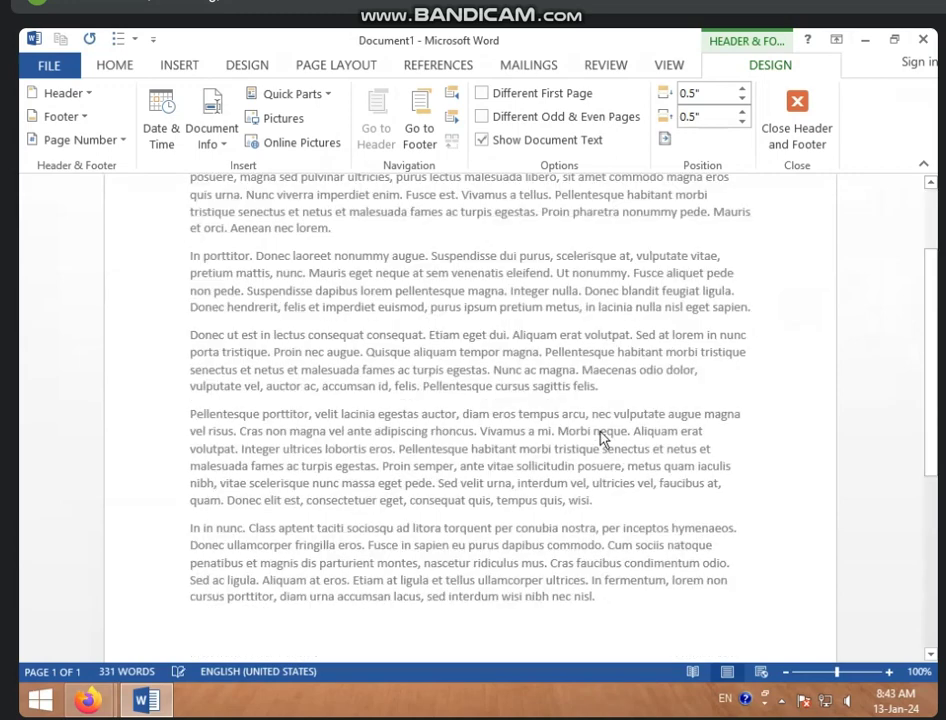
pyautogui.scroll(-4, 600, 440)
pyautogui.scroll(-2, 580, 480)
pyautogui.scroll(-1, 293, 618)
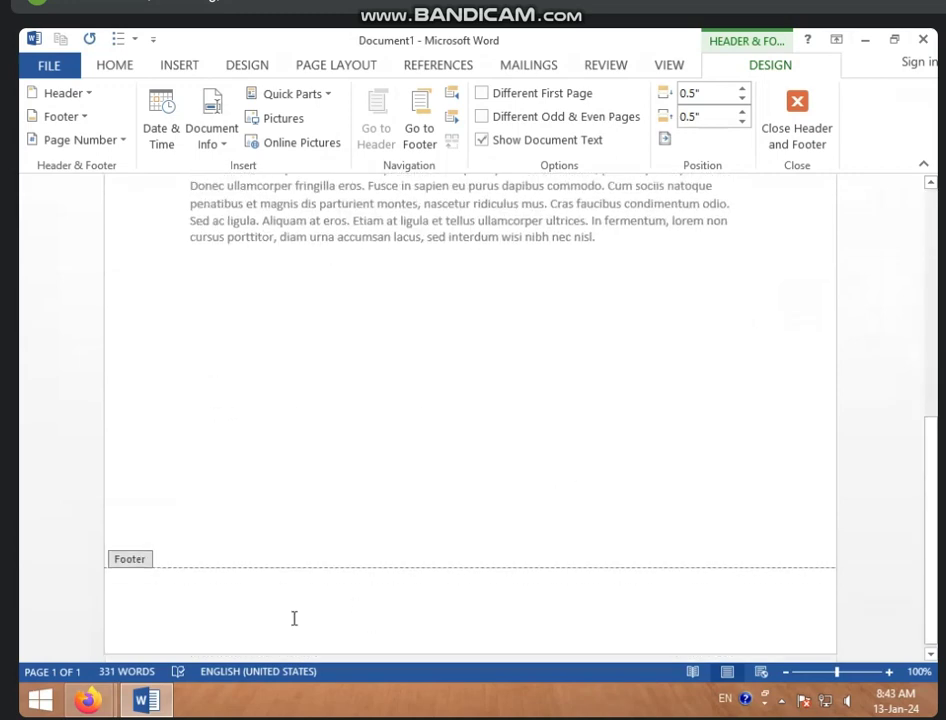
pyautogui.click(235, 594)
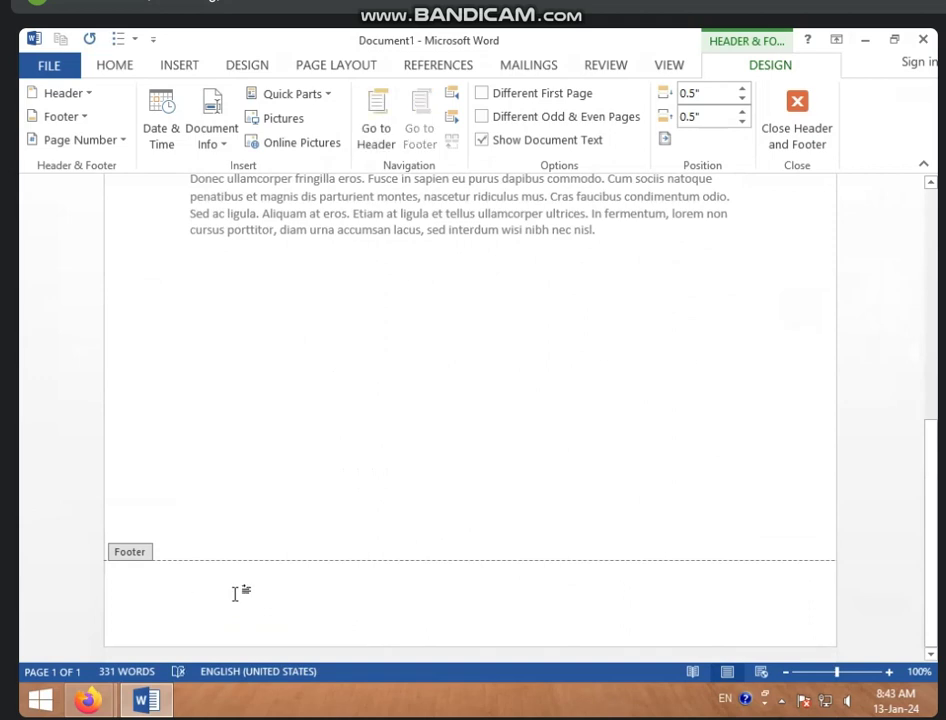
pyautogui.write('AUHTH')
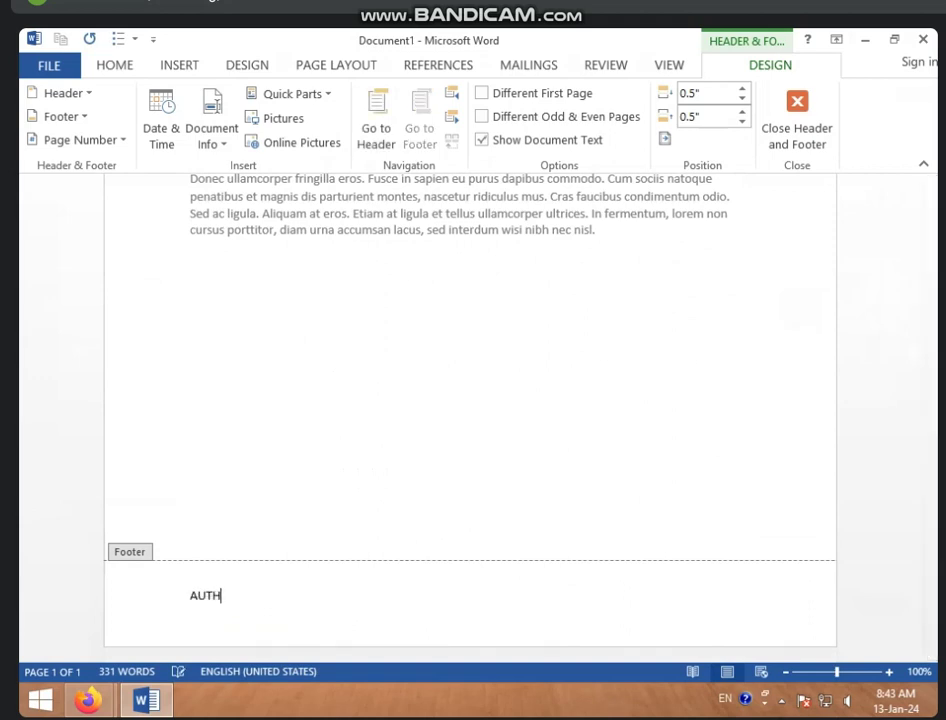
pyautogui.write('OR')
pyautogui.write(' A')
pyautogui.write('ME')
pyautogui.press('BackSpace')
pyautogui.press('BackSpace')
pyautogui.press('BackSpace')
pyautogui.press('BackSpace')
pyautogui.write('NAME')
pyautogui.write('- MR')
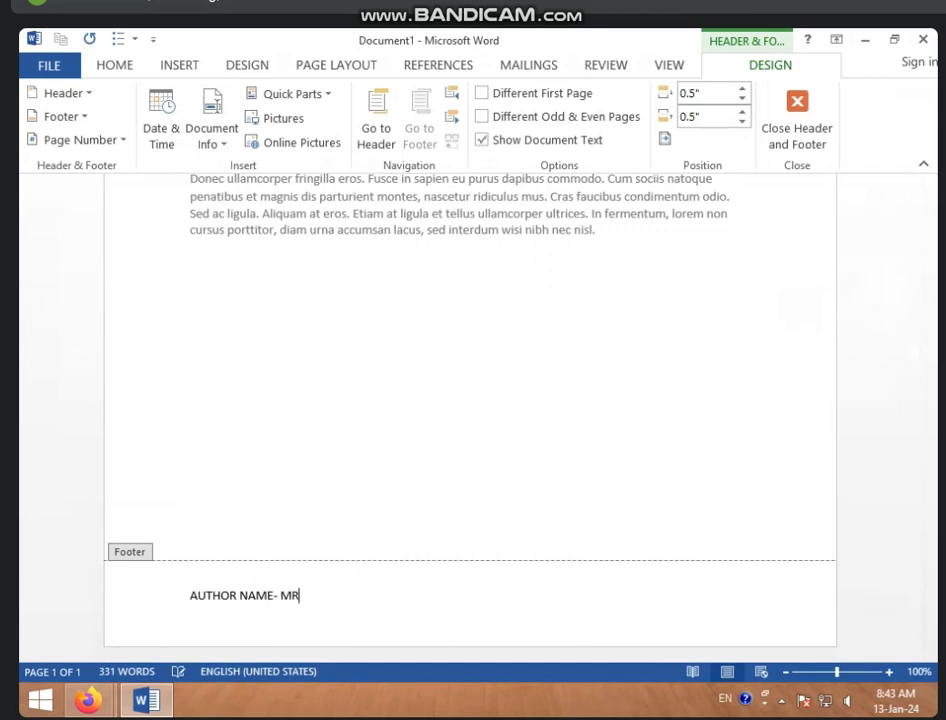
pyautogui.write('. SHIV')
pyautogui.write('NARAYAN ')
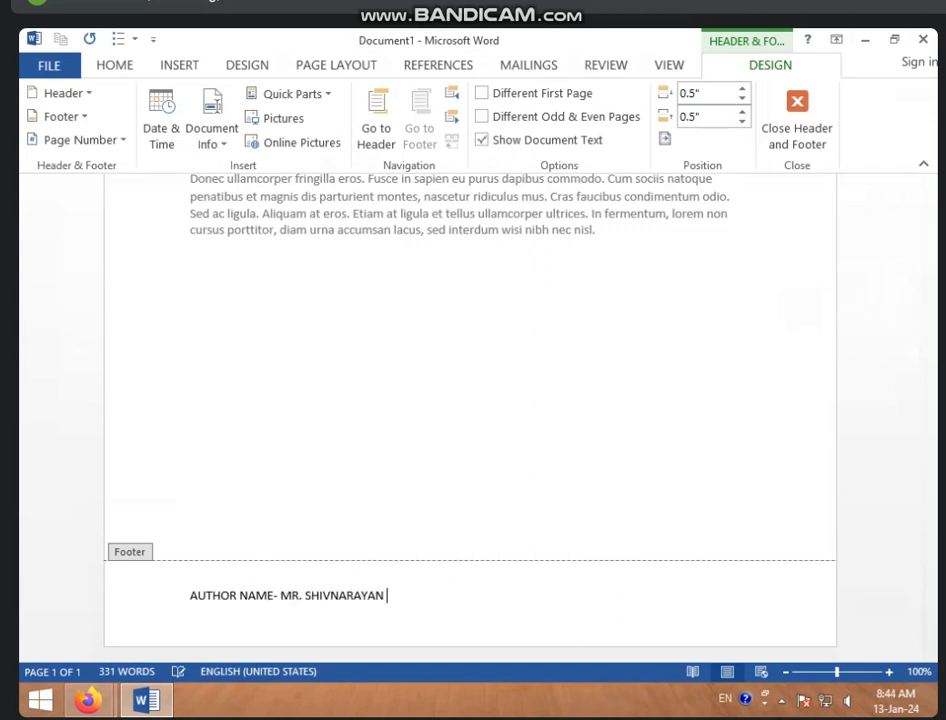
pyautogui.write('SON')
pyautogui.write('I')
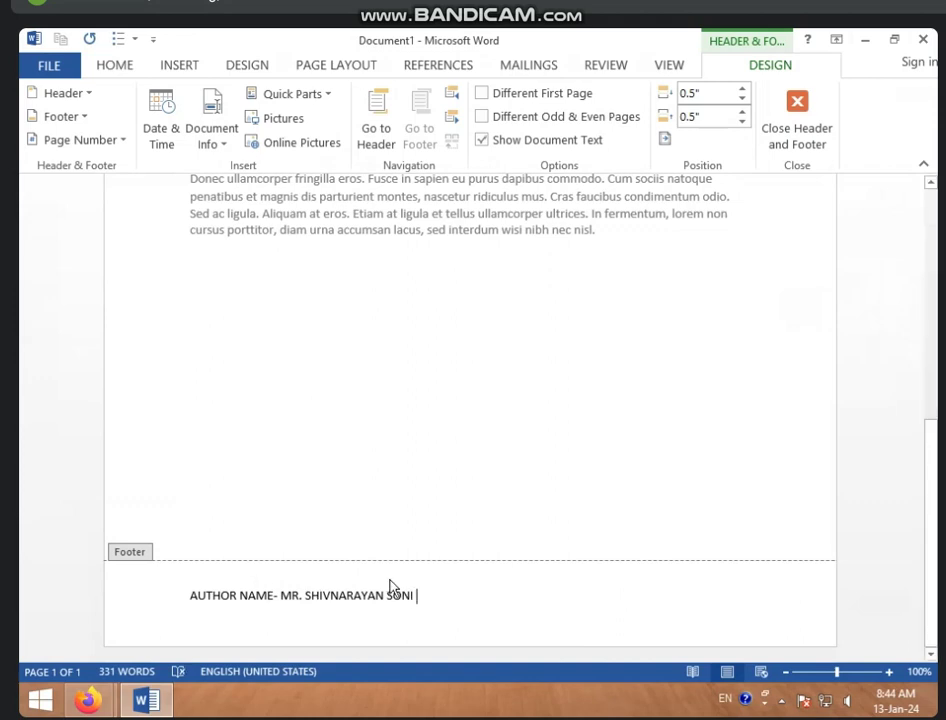
# - Close footer editing and insert two page breaks with Ctrl+Enter
pyautogui.doubleClick(414, 421)
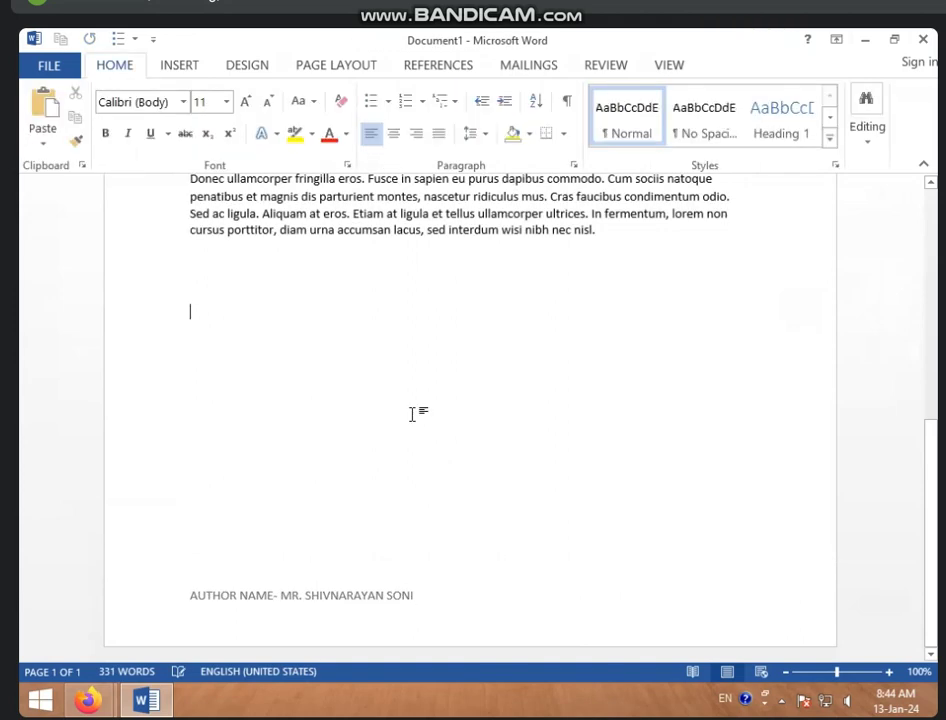
pyautogui.hotkey('ctrl', 'Return')
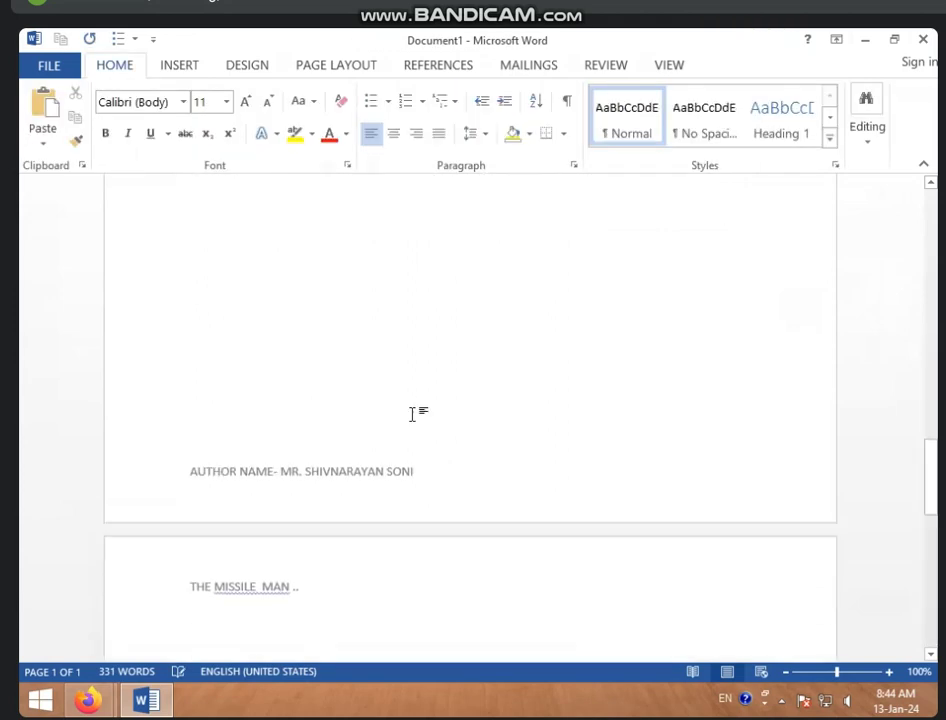
pyautogui.hotkey('ctrl', 'Return')
pyautogui.hotkey('ctrl', 'Return')
pyautogui.scroll(2, 412, 414)
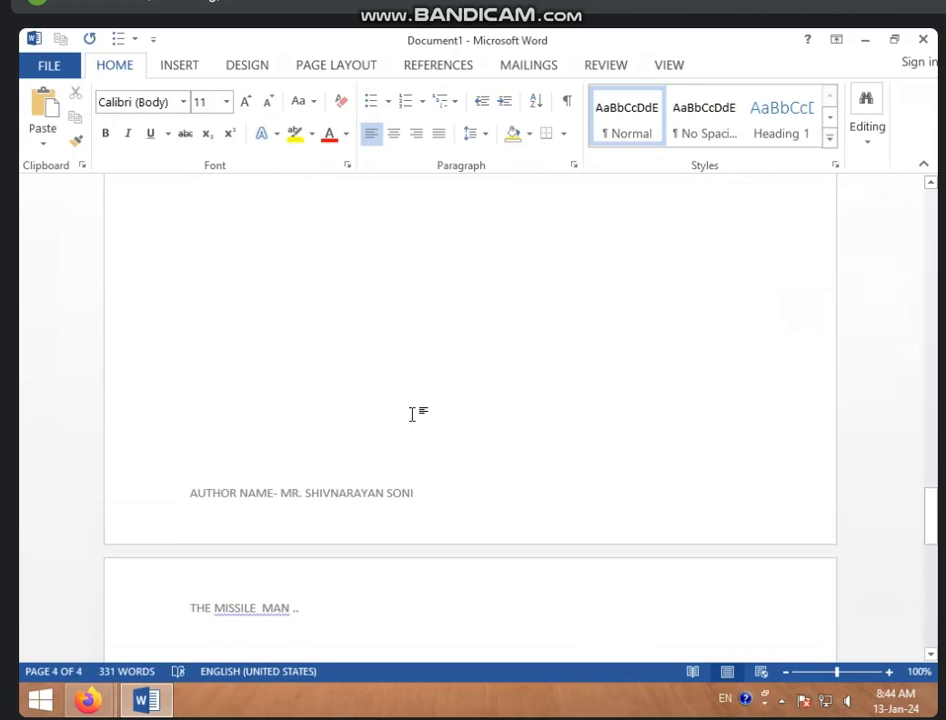
pyautogui.scroll(1, 412, 414)
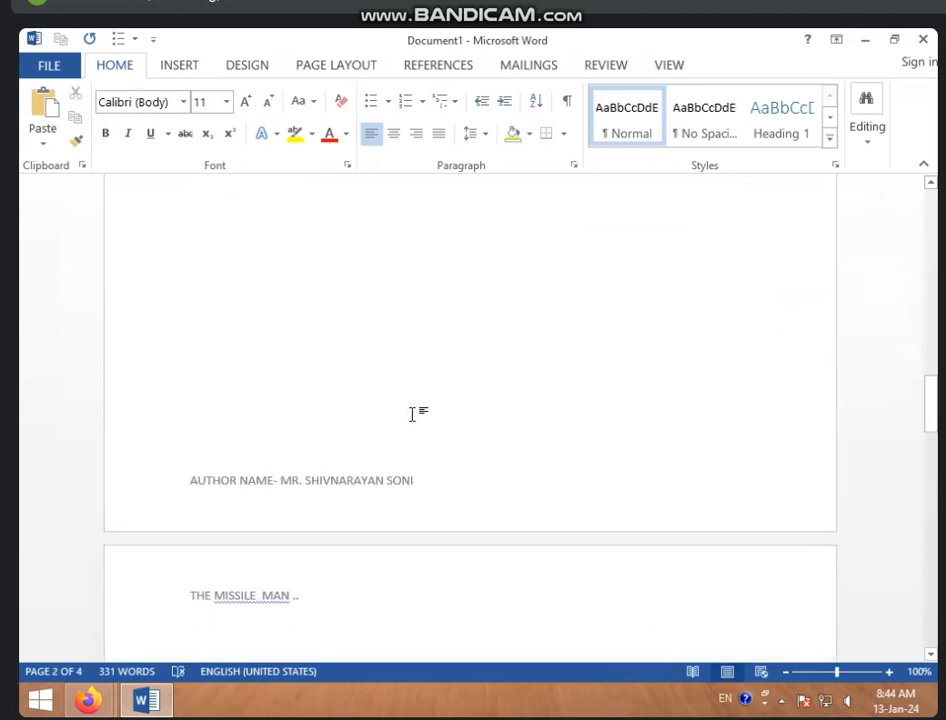
pyautogui.scroll(5, 410, 414)
pyautogui.scroll(3, 409, 414)
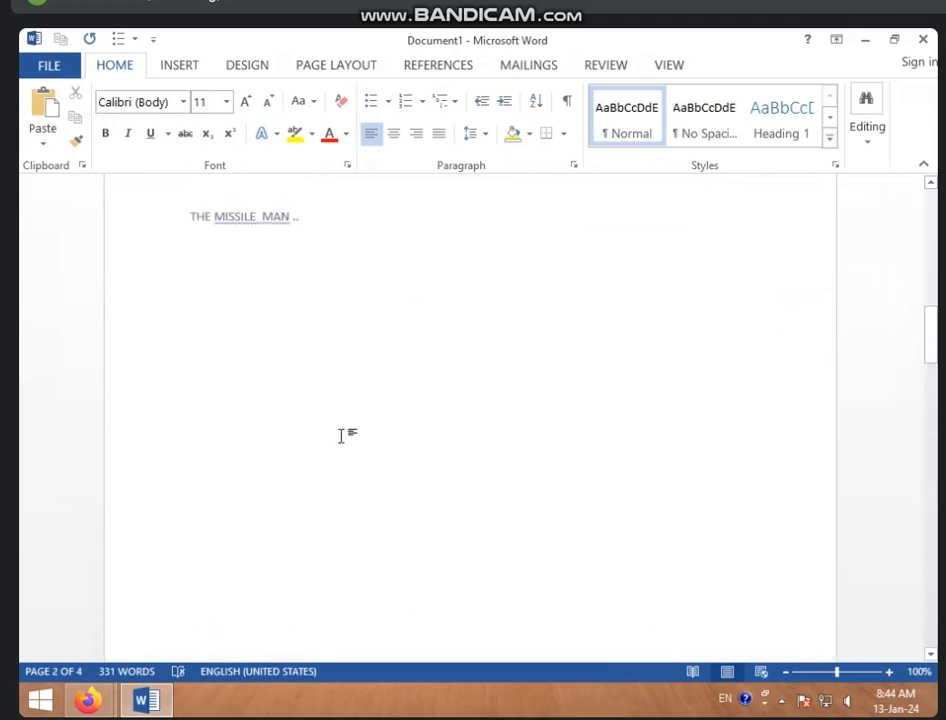
pyautogui.scroll(3, 340, 435)
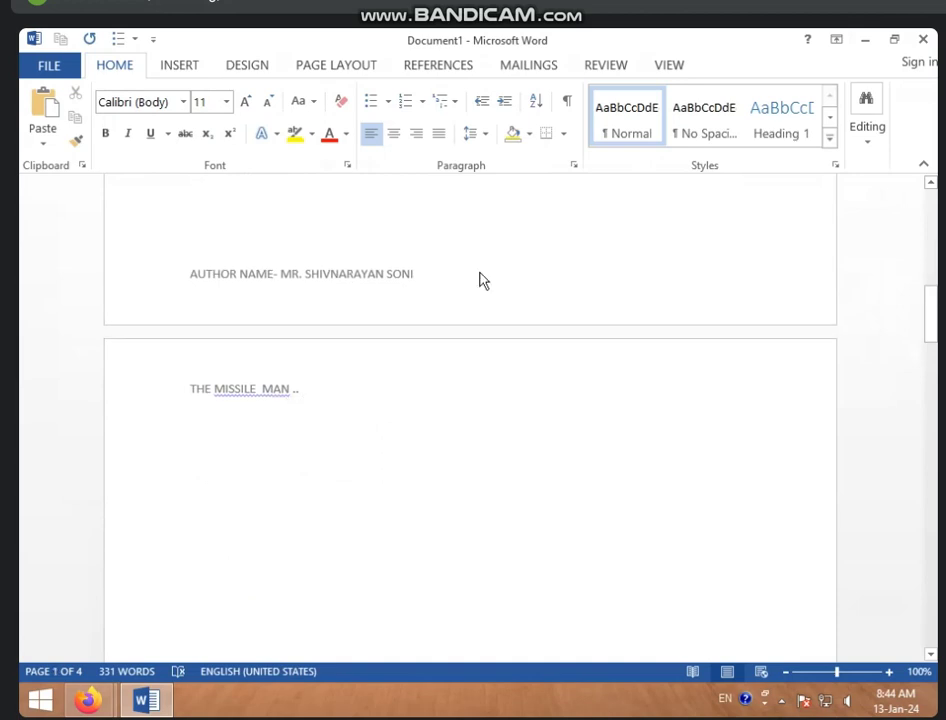
# - Generate sample paragraphs with =RAND() at the top of page 2
pyautogui.click(186, 464)
pyautogui.write('=')
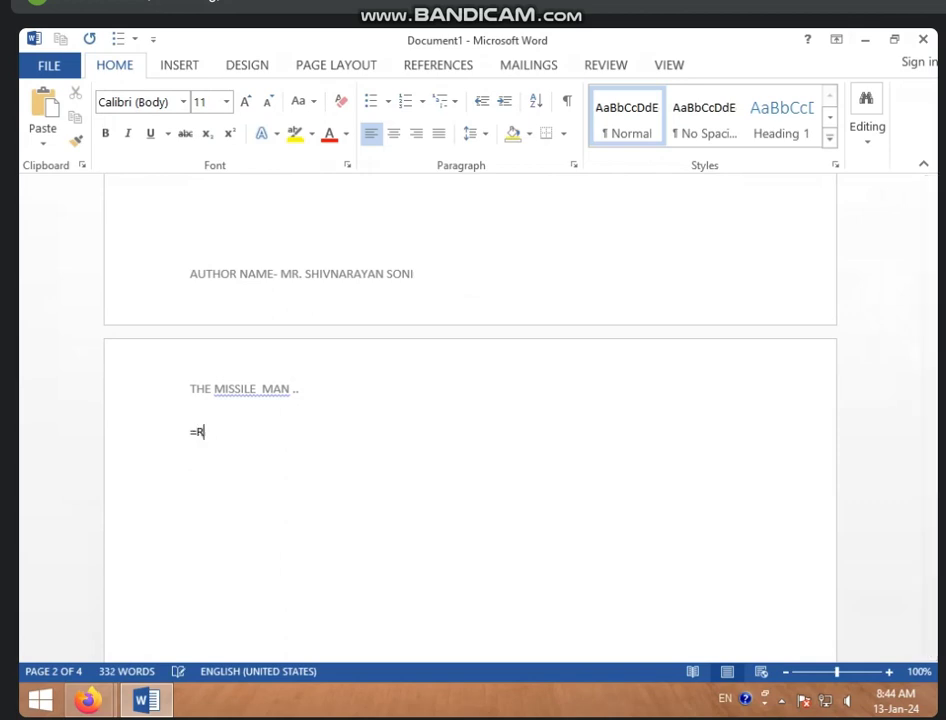
pyautogui.write('RNAD')
pyautogui.press('BackSpace')
pyautogui.press('BackSpace')
pyautogui.press('BackSpace')
pyautogui.write('RAND')
pyautogui.write('()')
pyautogui.press('Return')
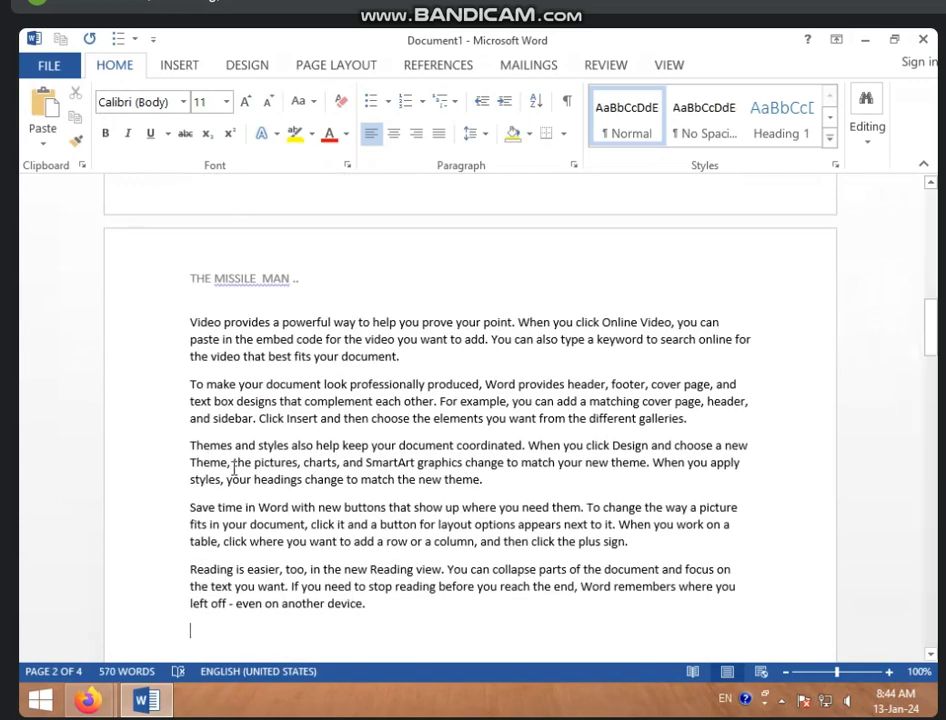
pyautogui.scroll(3, 247, 470)
pyautogui.scroll(5, 245, 463)
pyautogui.scroll(4, 247, 462)
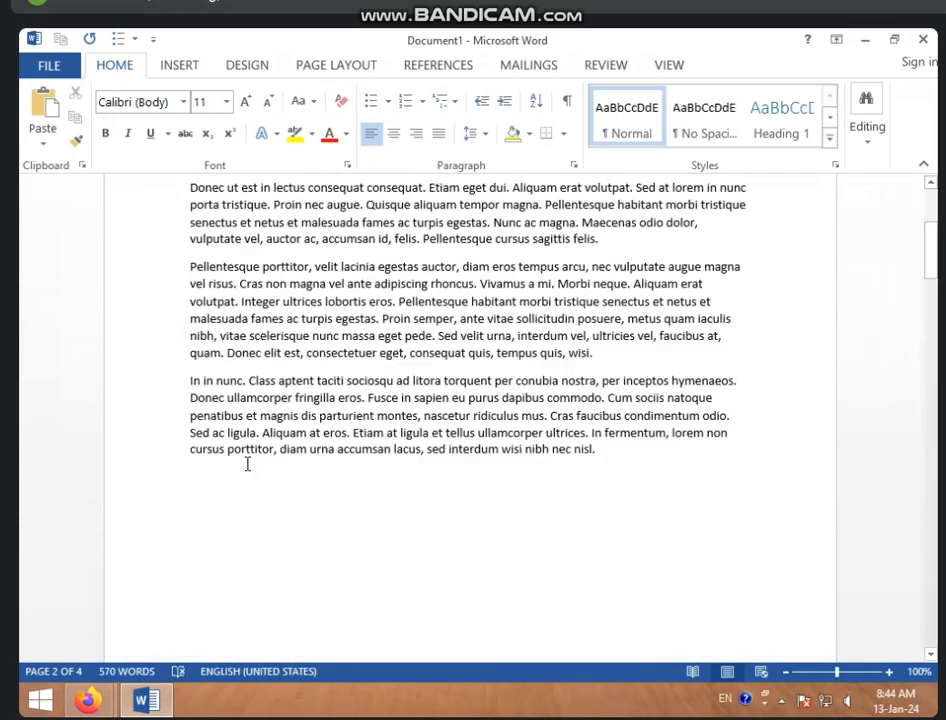
pyautogui.scroll(5, 249, 456)
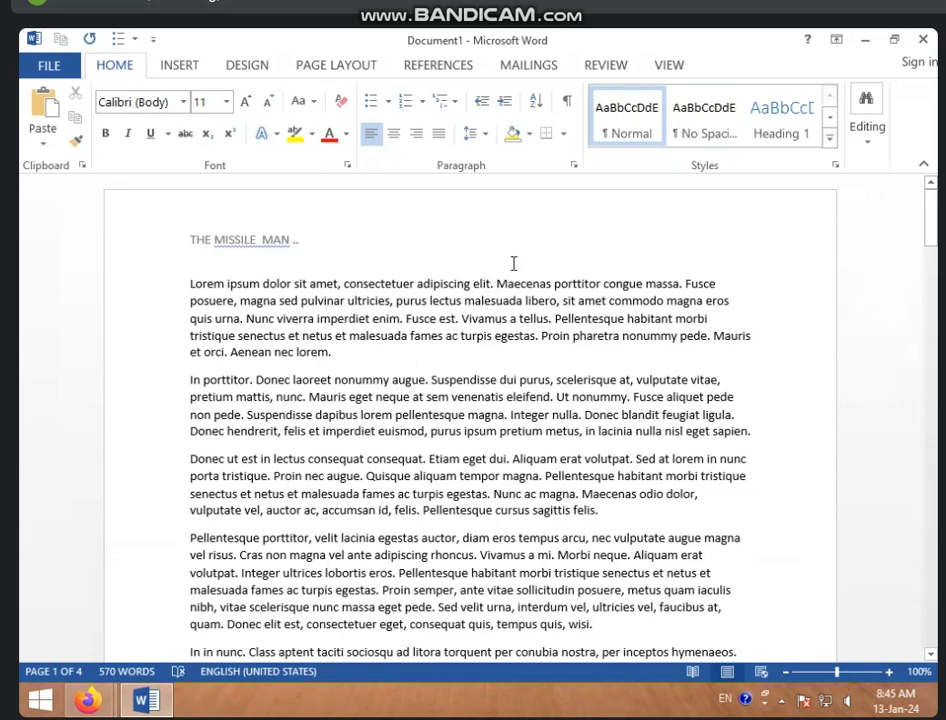
# - Reopen the header and browse the Header design gallery, closing it without applying a design
pyautogui.doubleClick(363, 231)
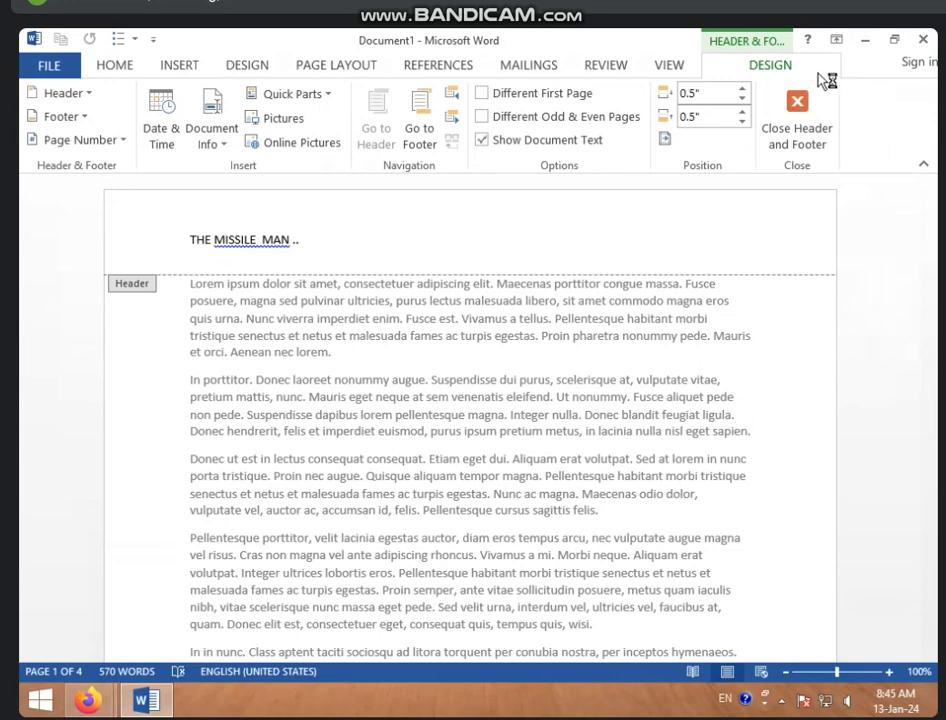
pyautogui.click(95, 93)
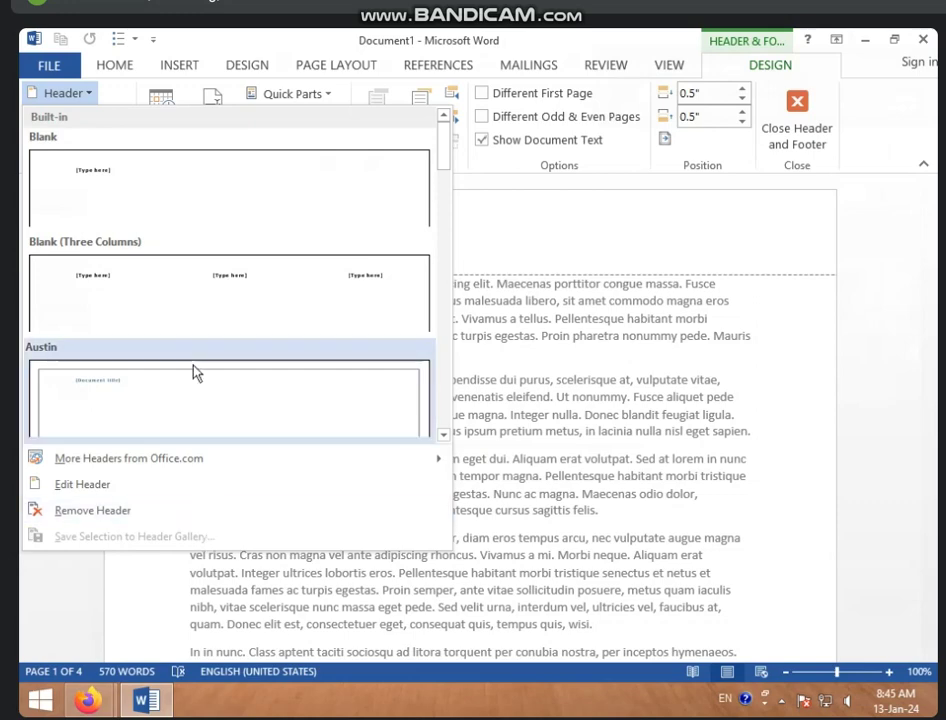
pyautogui.scroll(-5, 194, 365)
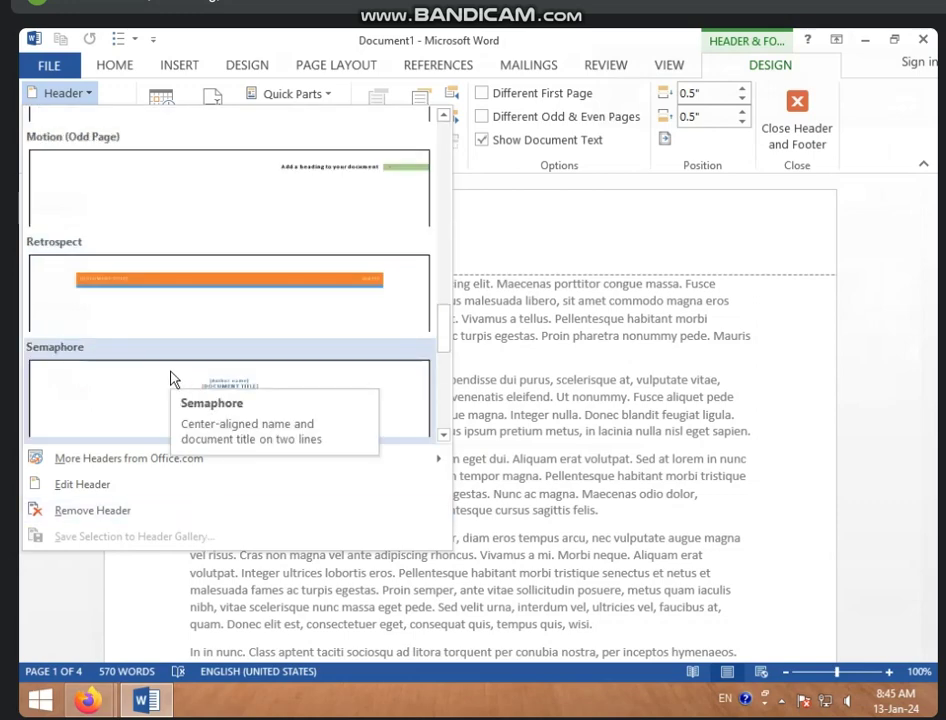
pyautogui.click(118, 488)
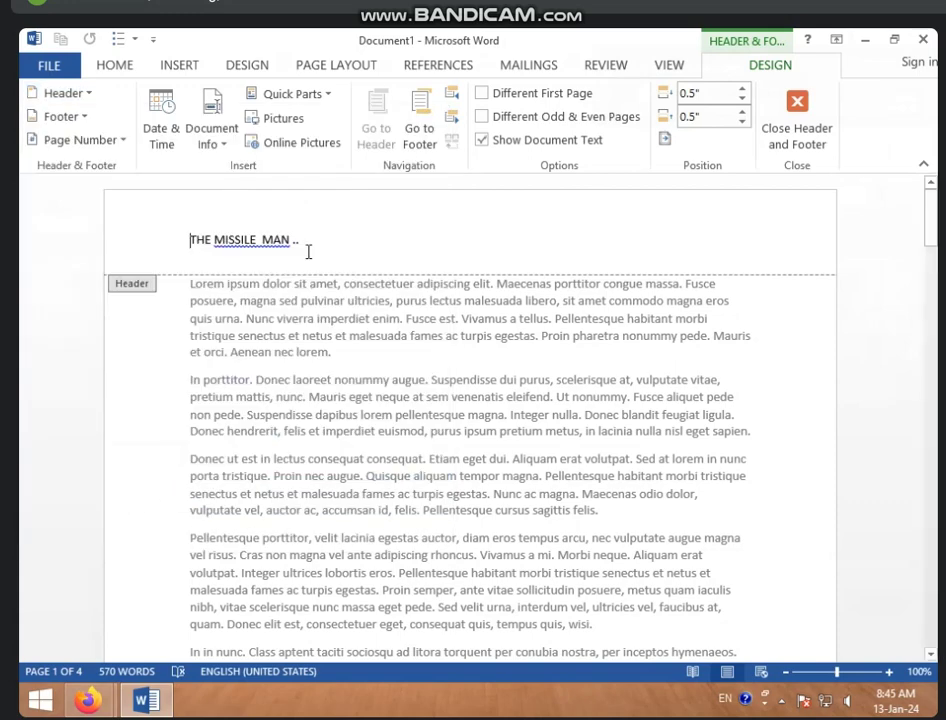
# - Remove the header, then scroll down to the footer and bring up the built-in footer designs
pyautogui.click(88, 94)
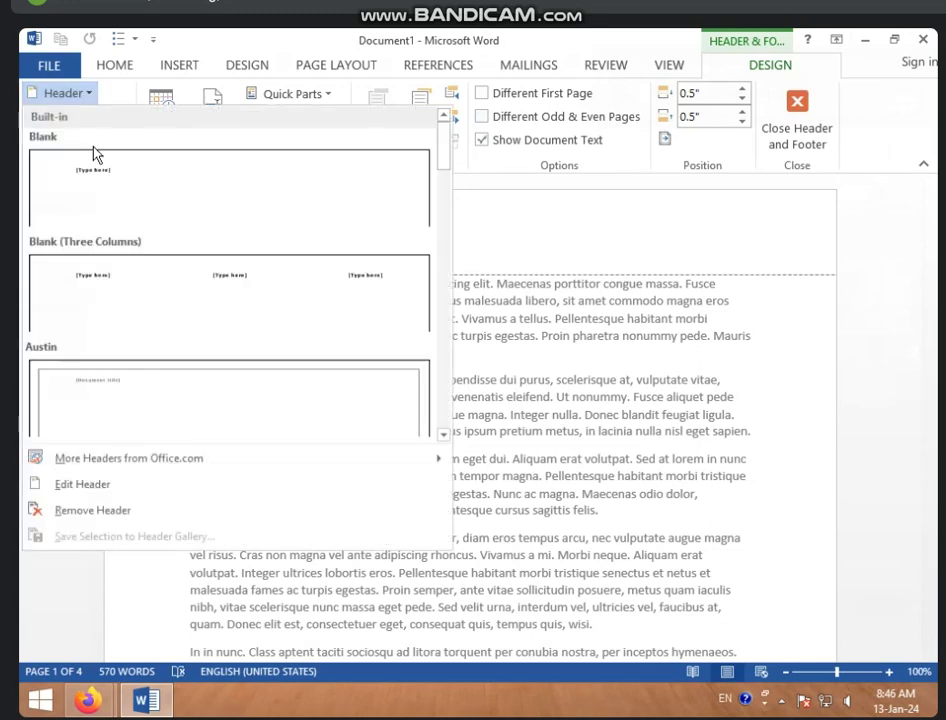
pyautogui.click(90, 511)
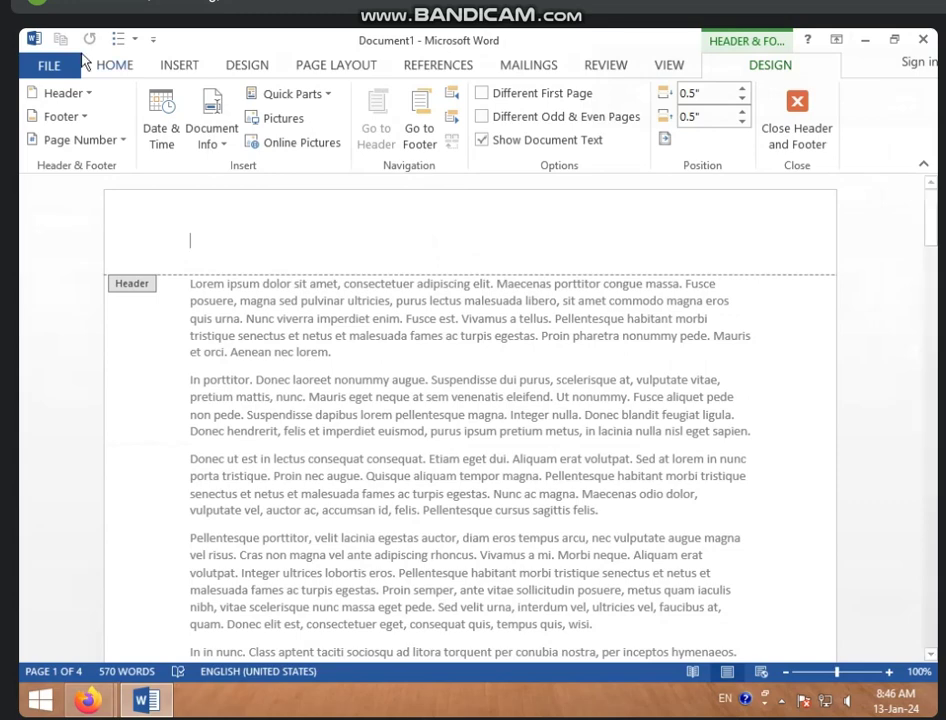
pyautogui.scroll(-3, 307, 500)
pyautogui.scroll(-4, 307, 500)
pyautogui.scroll(-4, 307, 500)
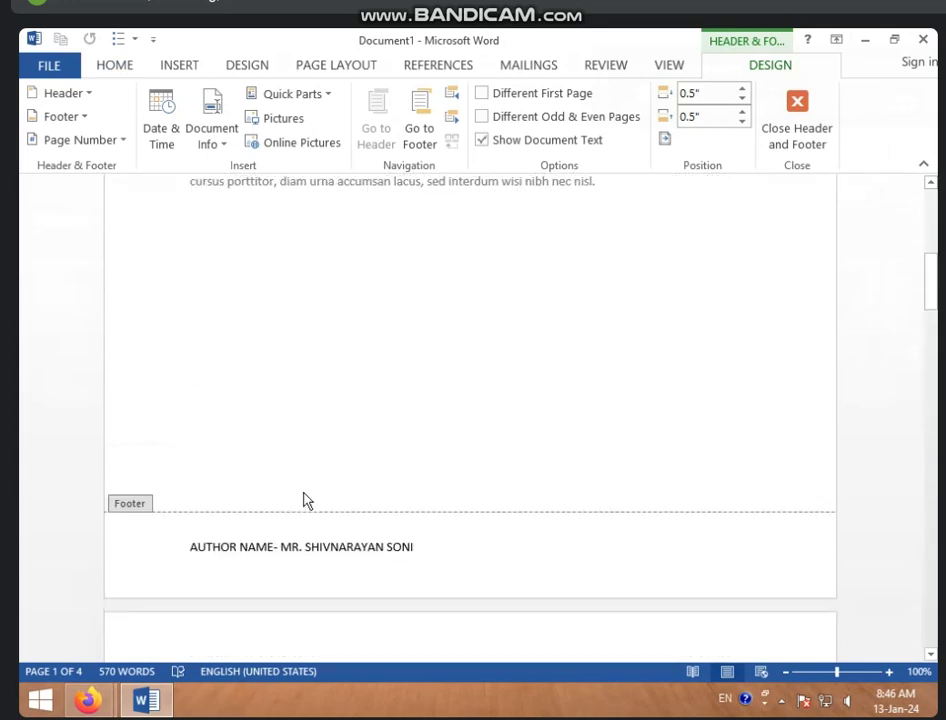
pyautogui.click(80, 122)
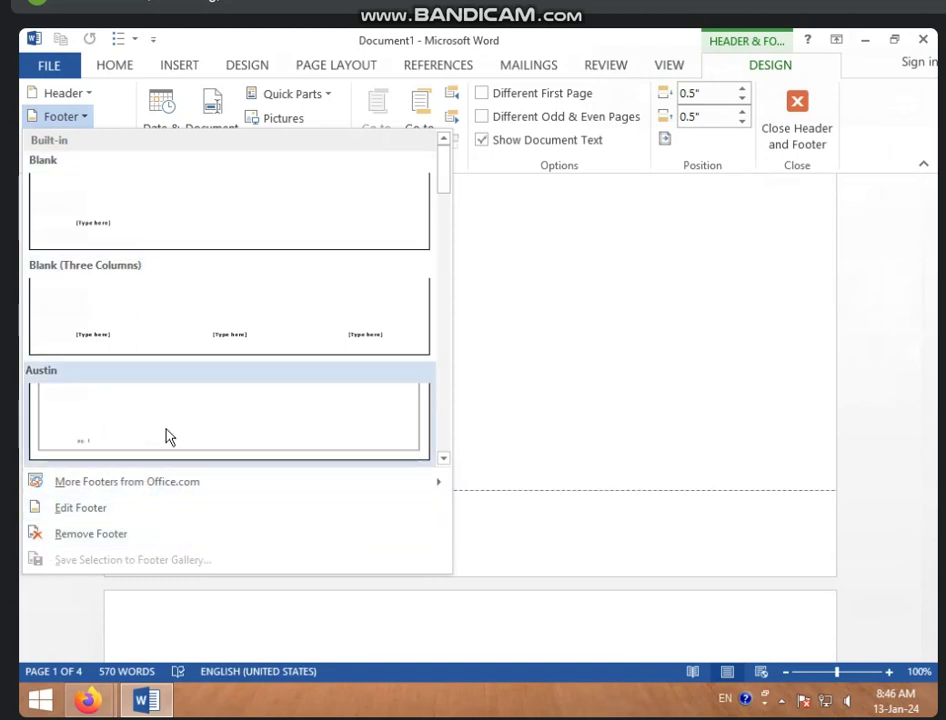
# - Remove the footer so the author name line is cleared
pyautogui.click(118, 513)
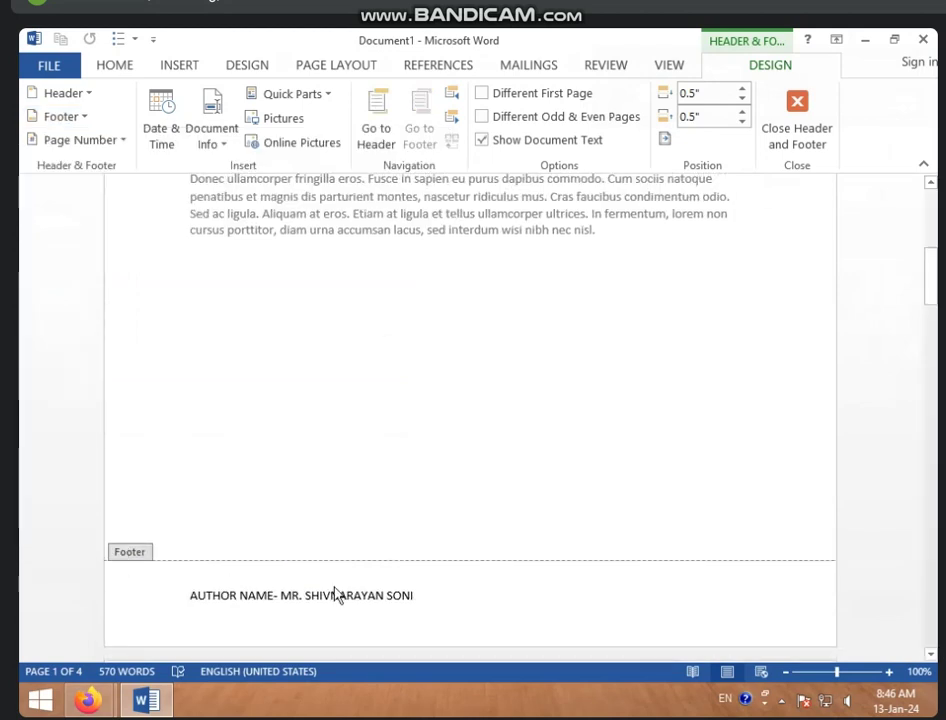
pyautogui.click(70, 116)
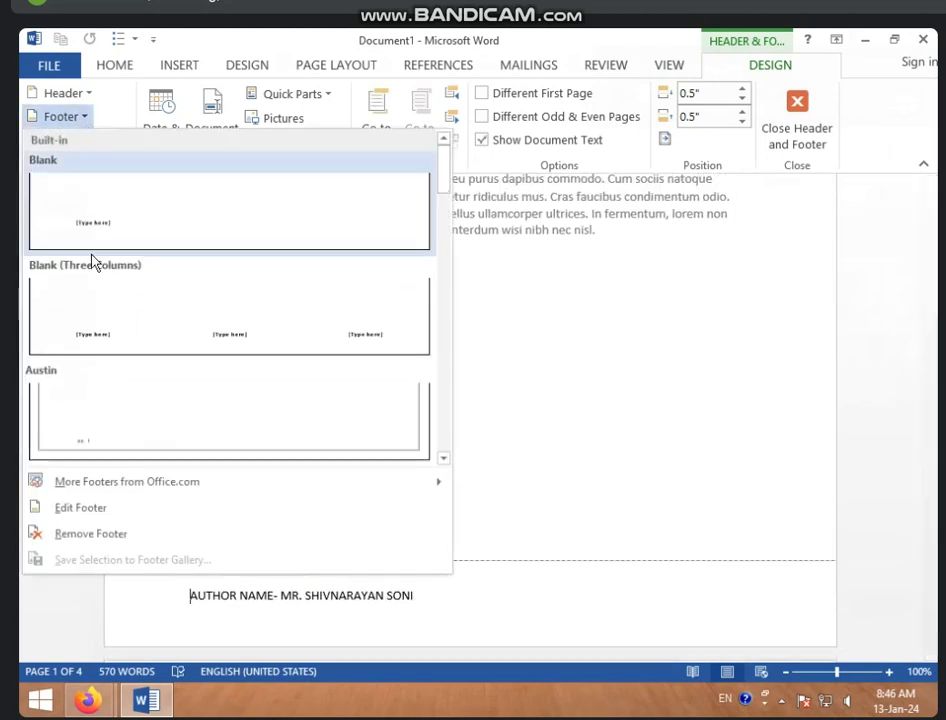
pyautogui.click(97, 536)
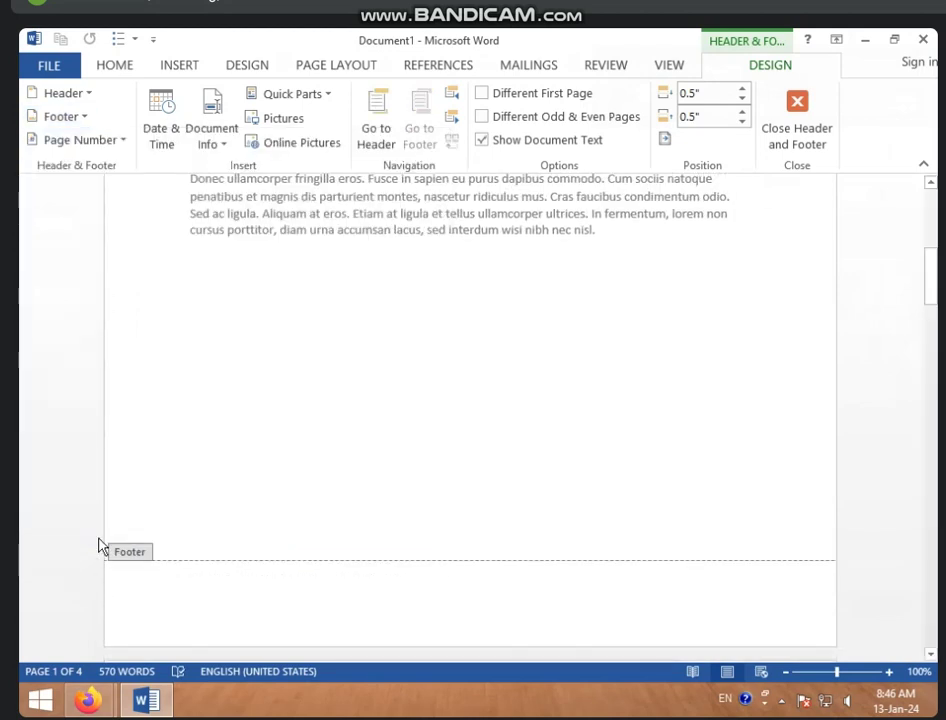
# - Scroll through the four pages and bring up the Page Number options
pyautogui.scroll(-2, 175, 544)
pyautogui.scroll(-1, 232, 511)
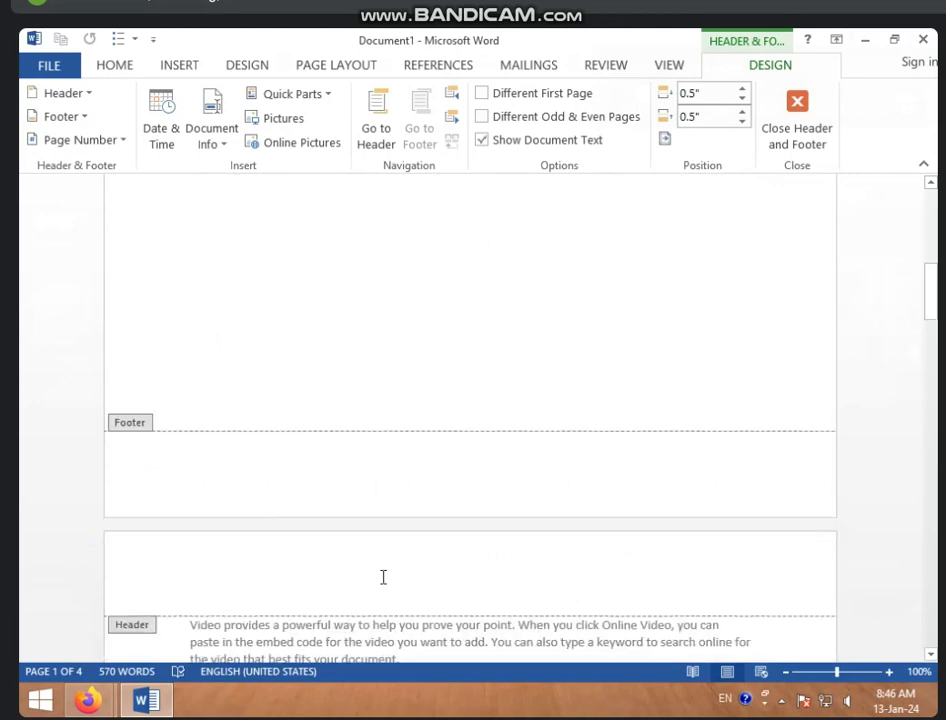
pyautogui.scroll(-3, 370, 565)
pyautogui.scroll(-7, 300, 590)
pyautogui.scroll(-4, 500, 620)
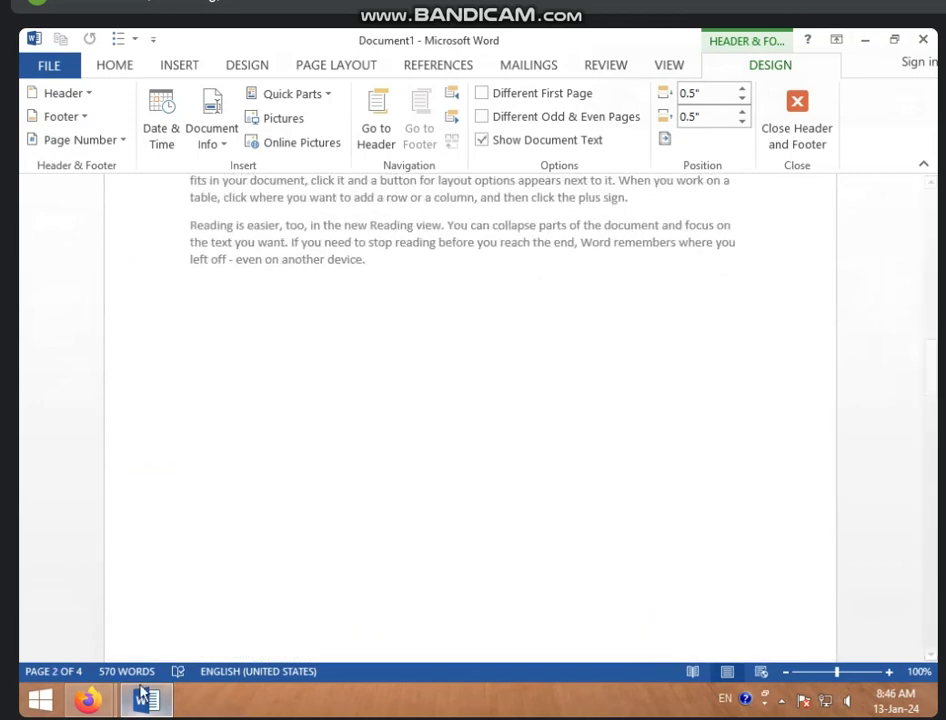
pyautogui.scroll(-3, 188, 591)
pyautogui.scroll(3, 232, 515)
pyautogui.scroll(-6, 233, 503)
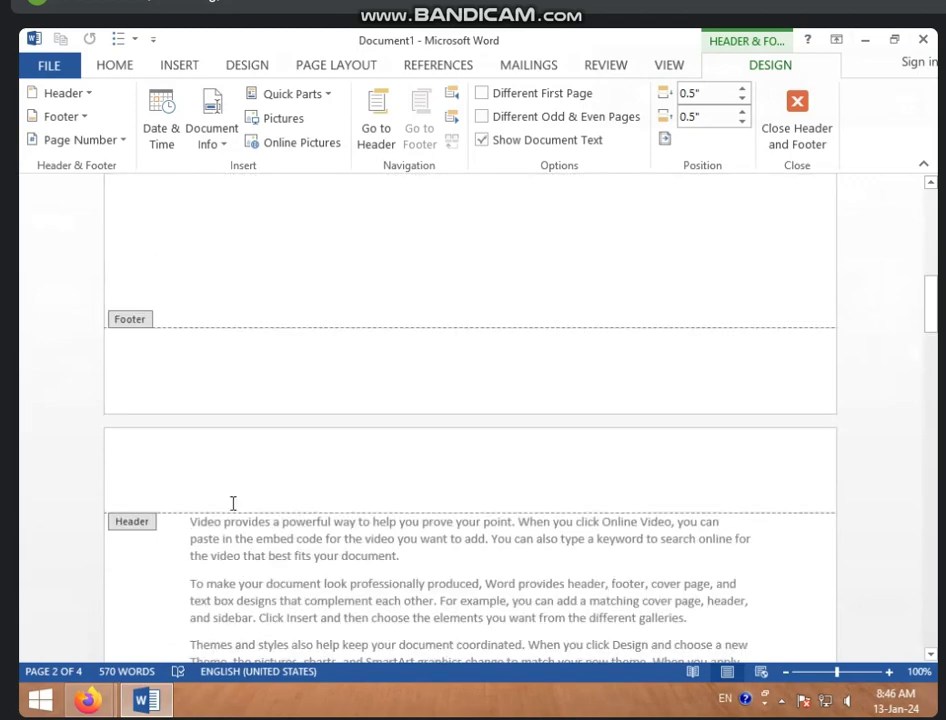
pyautogui.scroll(5, 232, 508)
pyautogui.scroll(-10, 232, 509)
pyautogui.scroll(1, 233, 510)
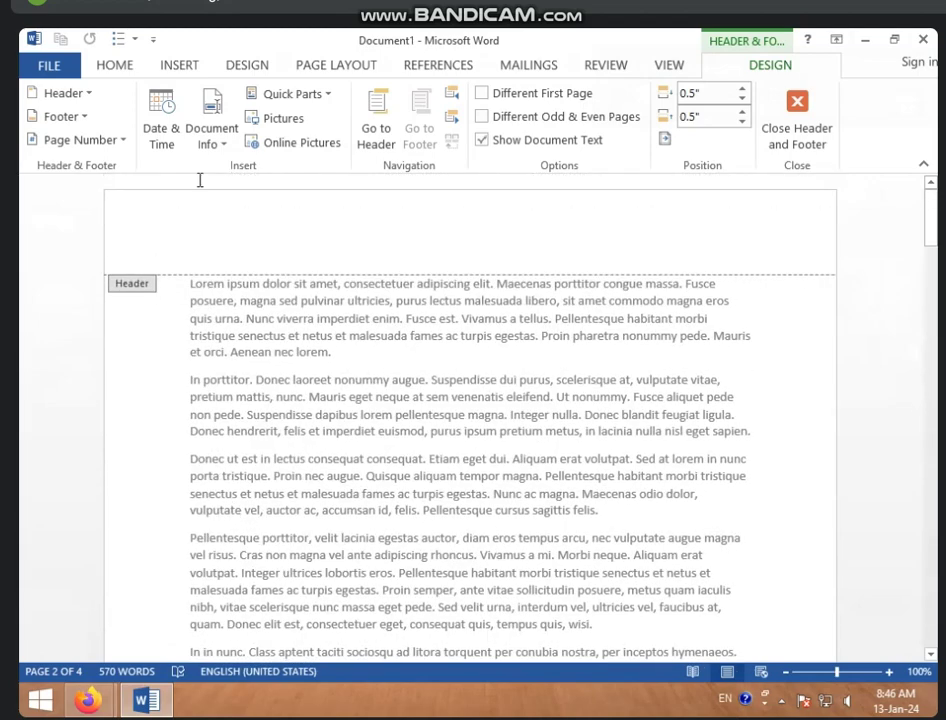
pyautogui.click(124, 140)
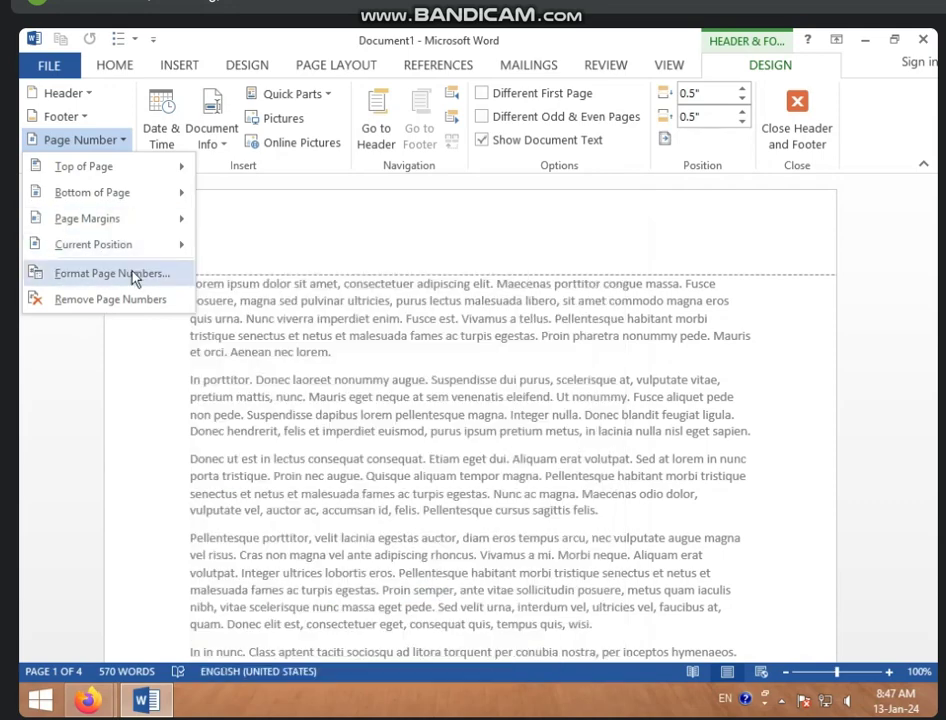
# - Format the page numbers as Roman numerals I, II, III
pyautogui.click(135, 276)
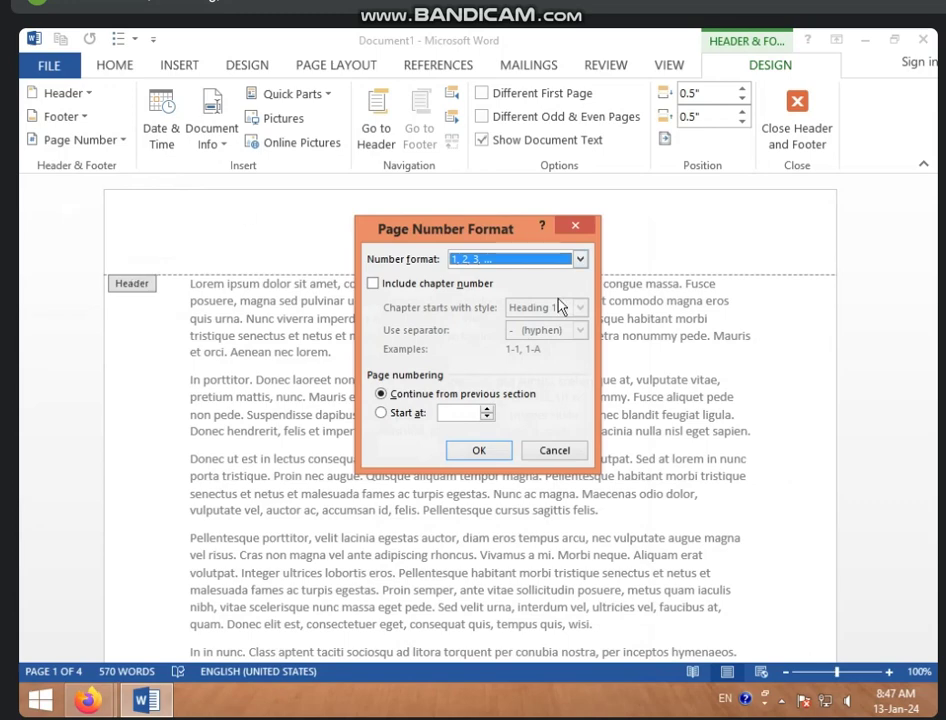
pyautogui.click(579, 262)
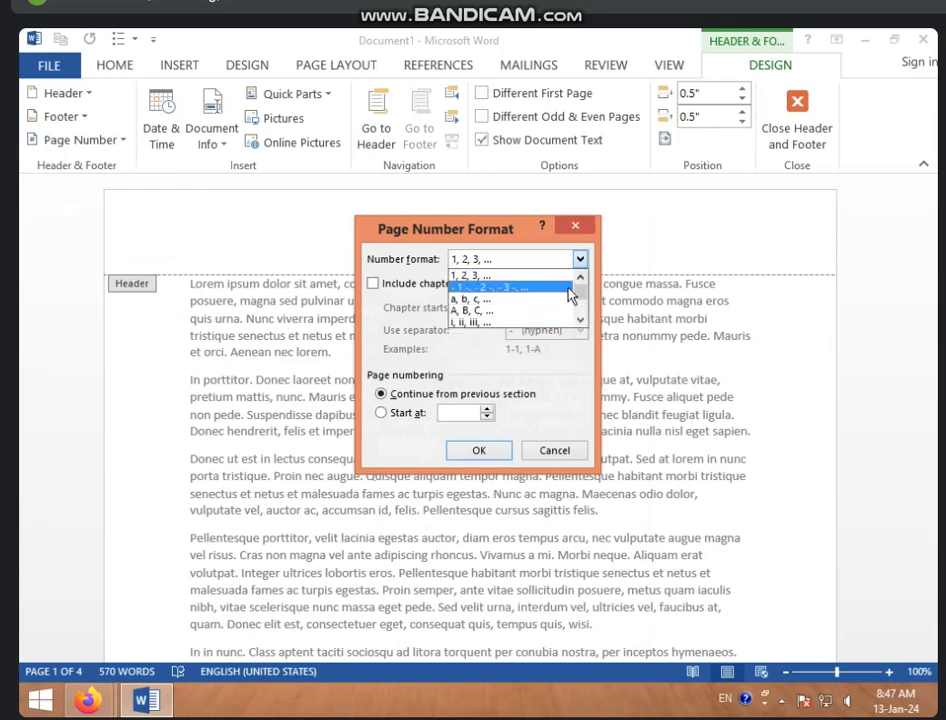
pyautogui.moveTo(587, 296); pyautogui.dragTo(588, 309)
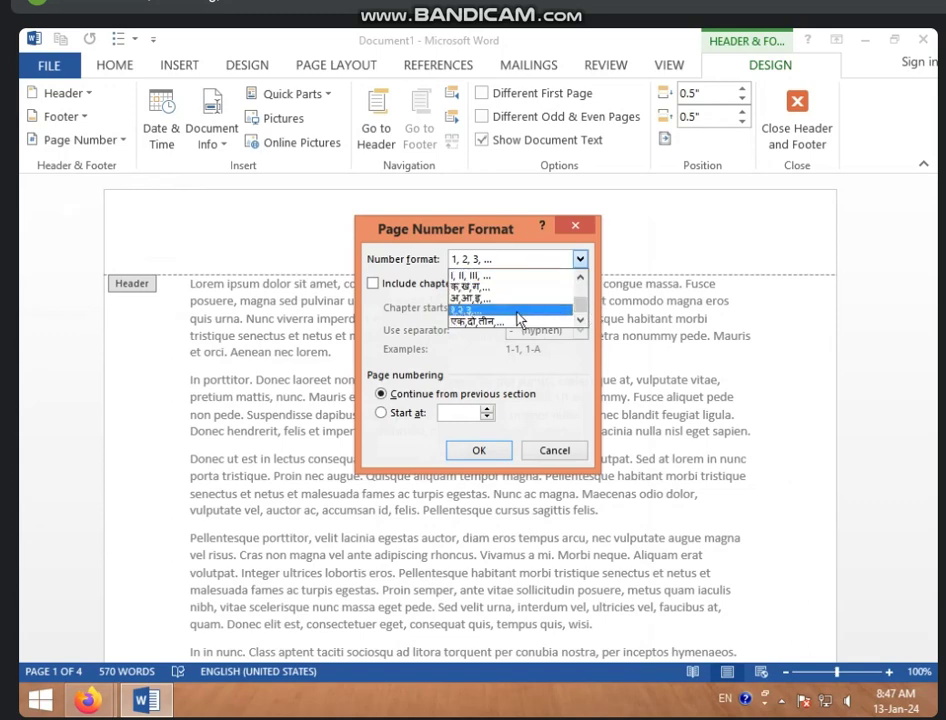
pyautogui.click(500, 286)
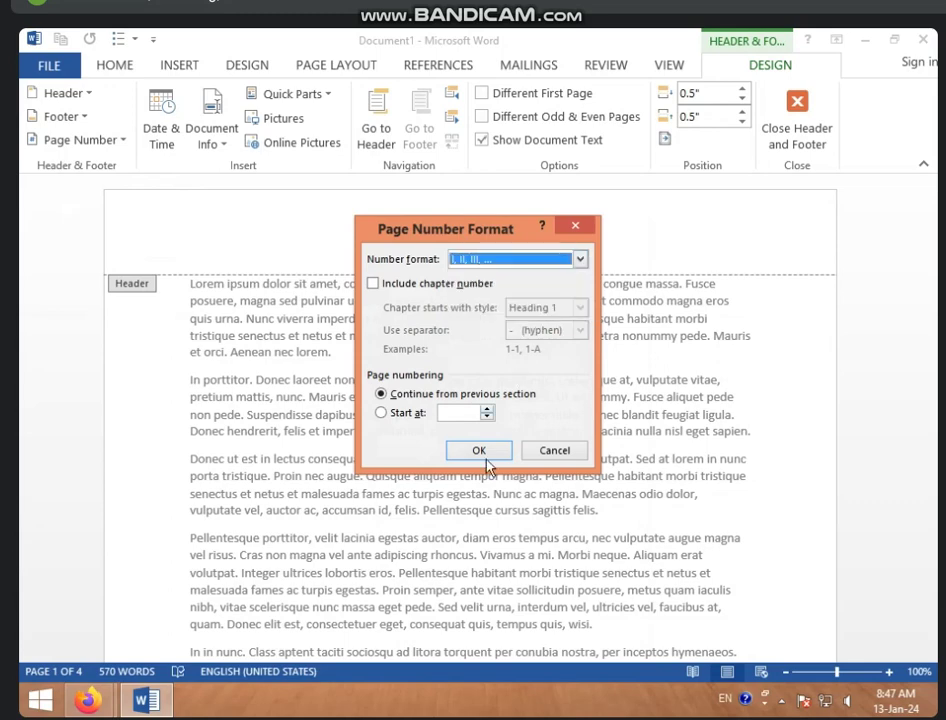
pyautogui.click(484, 452)
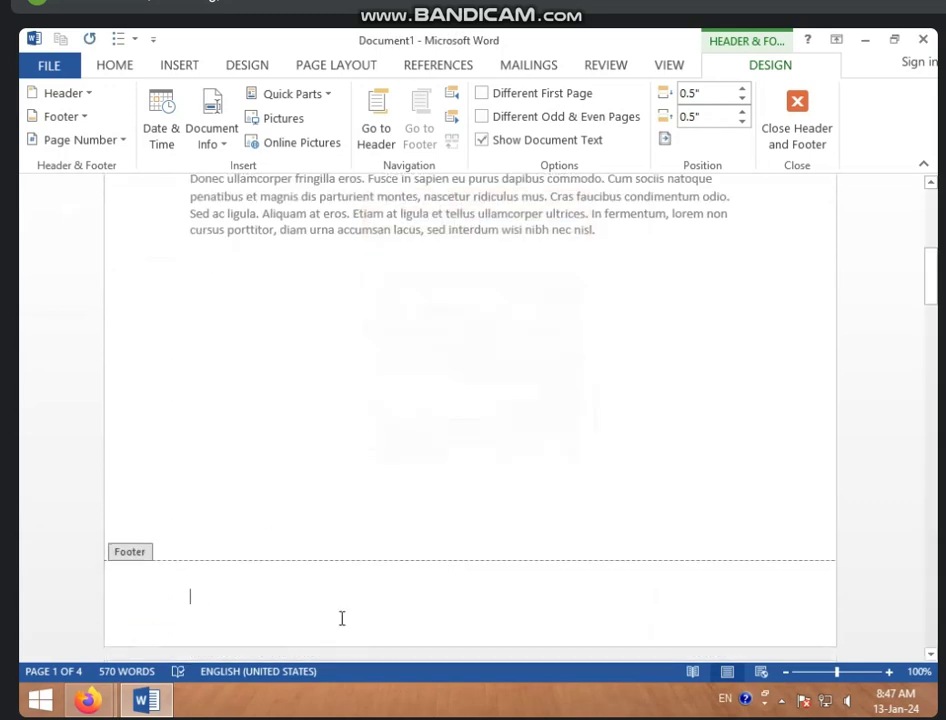
# - Place a Plain Number 1 page number at the top of the page
pyautogui.scroll(1, 190, 500)
pyautogui.scroll(4, 160, 400)
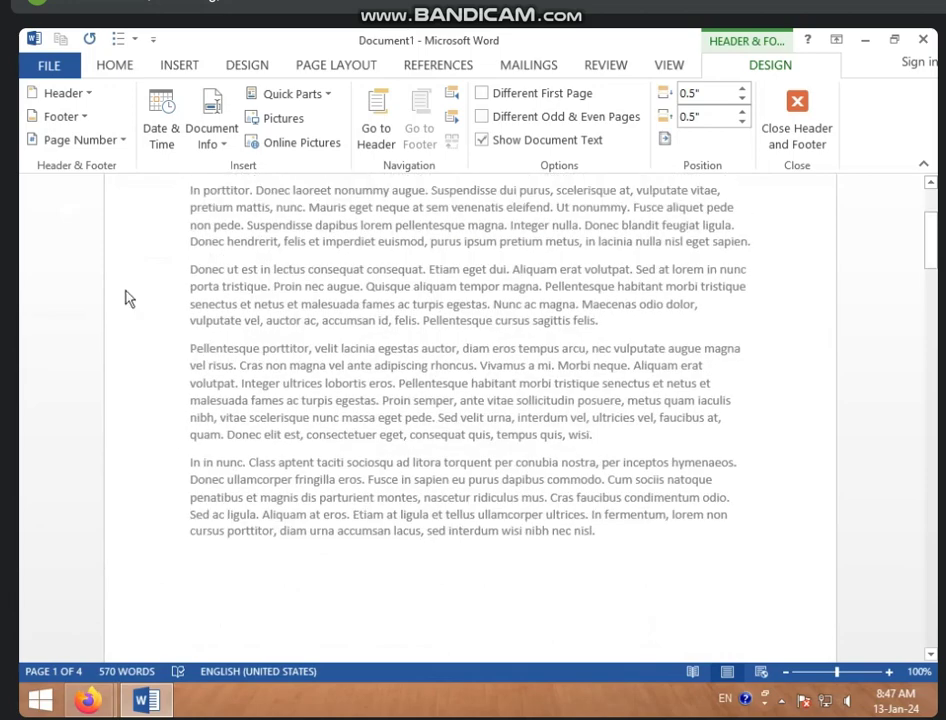
pyautogui.click(106, 142)
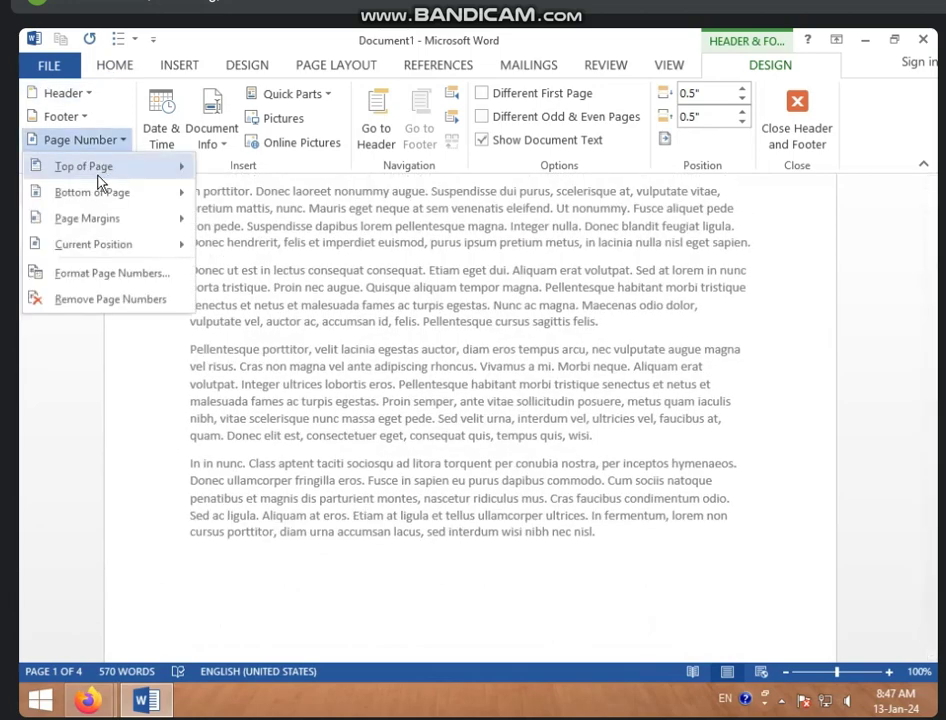
pyautogui.moveTo(84, 166)
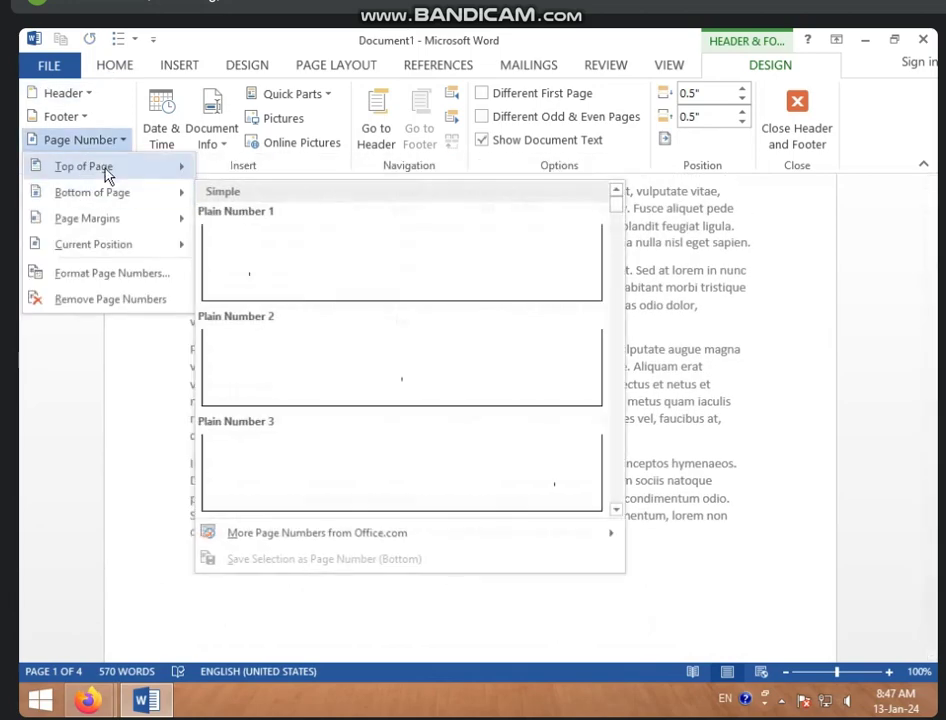
pyautogui.click(266, 240)
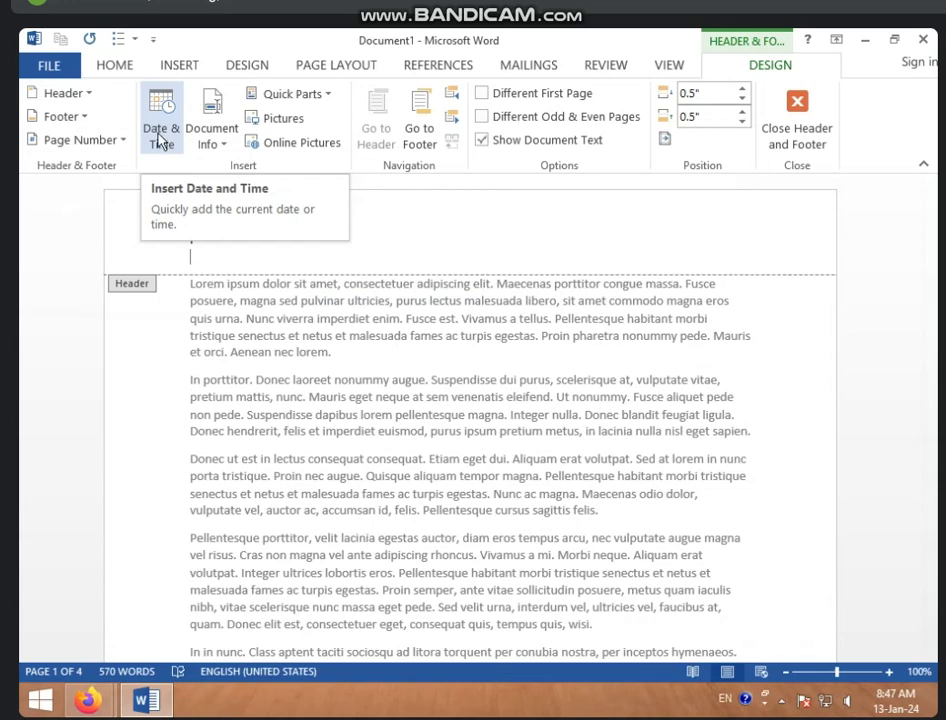
# - Insert the date and time with seconds (13-Jan-24 8:48:20 AM) into the header, then show the Document Info fields
pyautogui.click(161, 140)
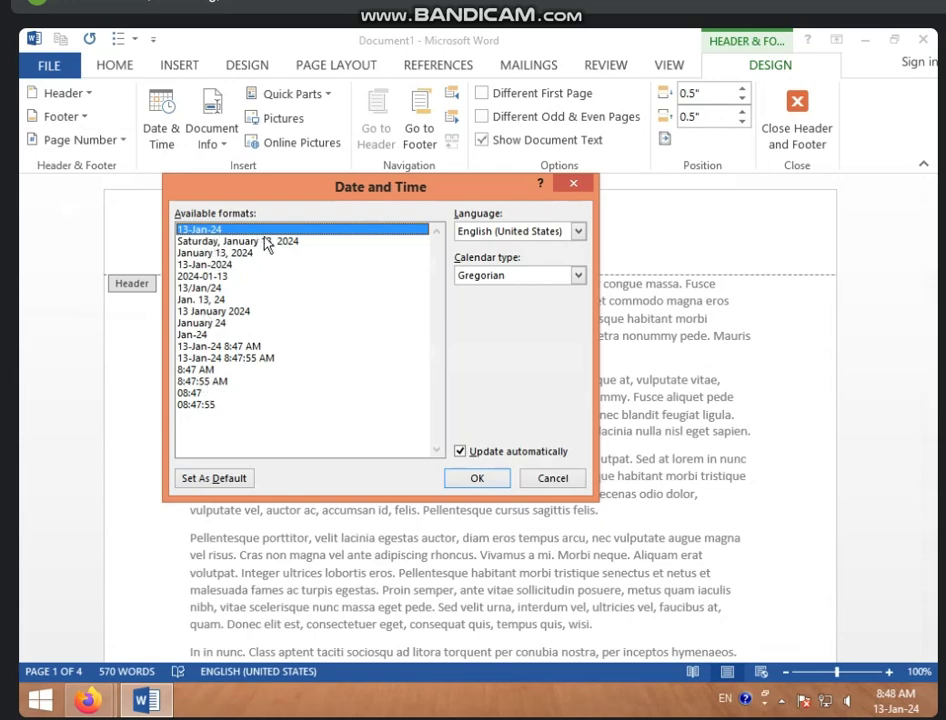
pyautogui.click(255, 357)
pyautogui.click(468, 478)
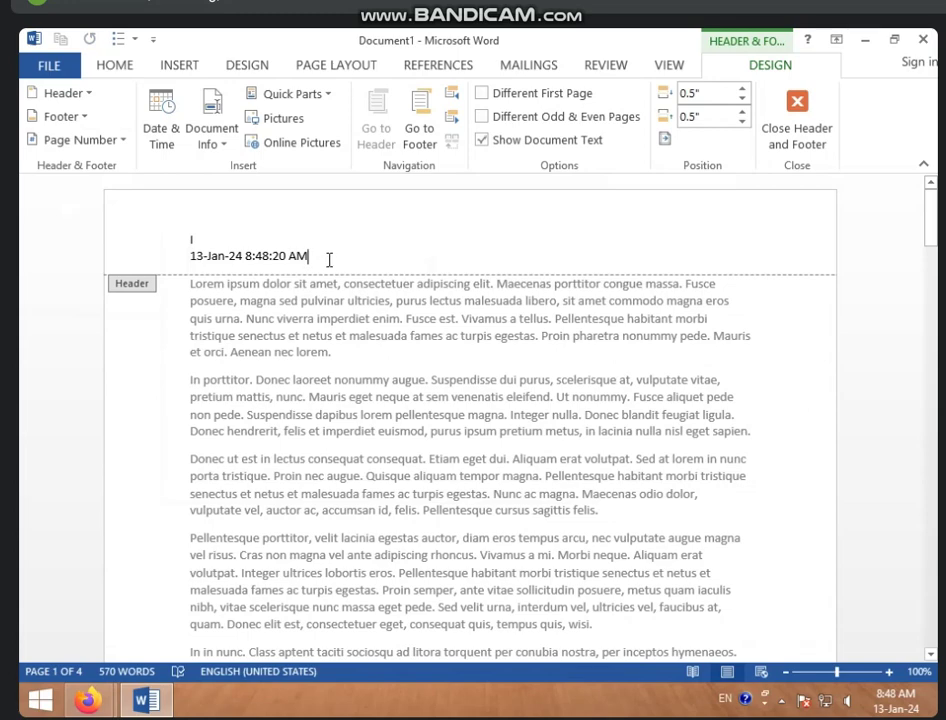
pyautogui.click(222, 150)
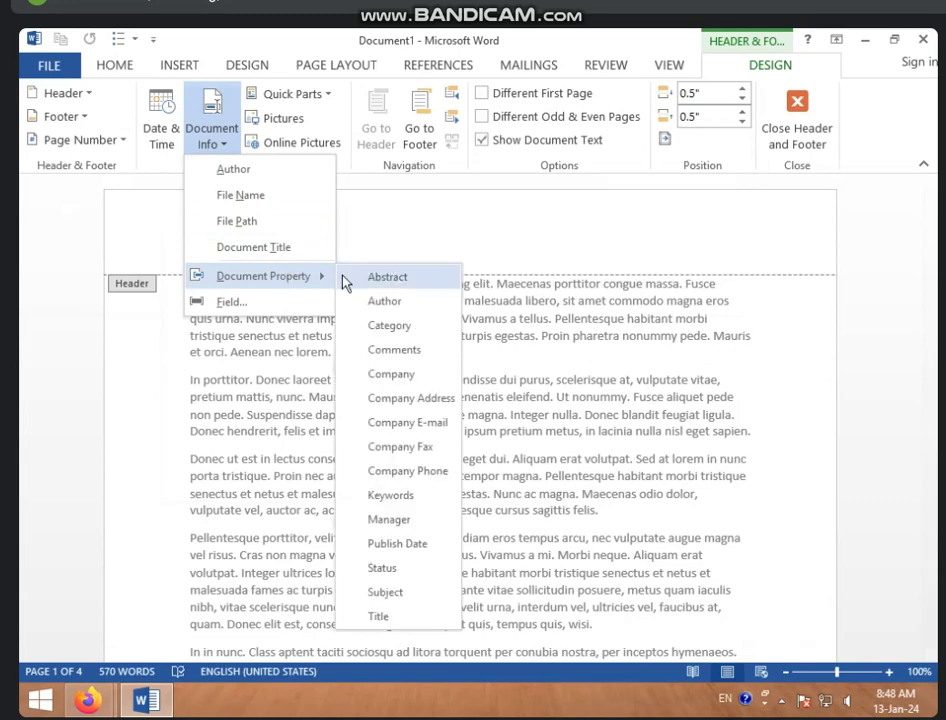
pyautogui.moveTo(262, 276)
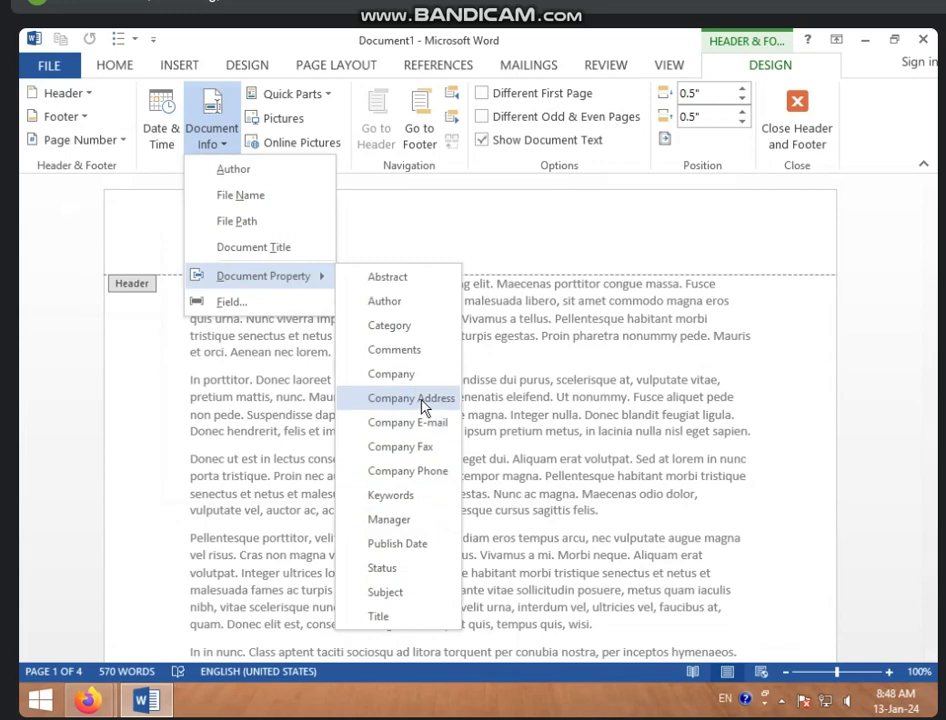
# - Insert a Company Address property field reading VDS after the date, then reopen the Document Info fields
pyautogui.click(421, 398)
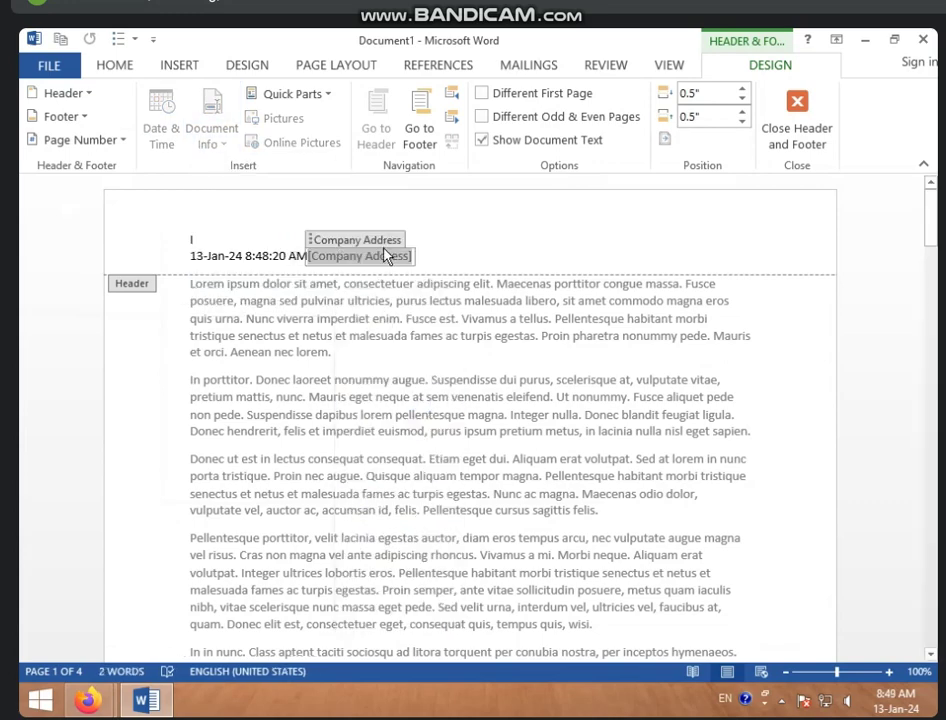
pyautogui.write('VDS')
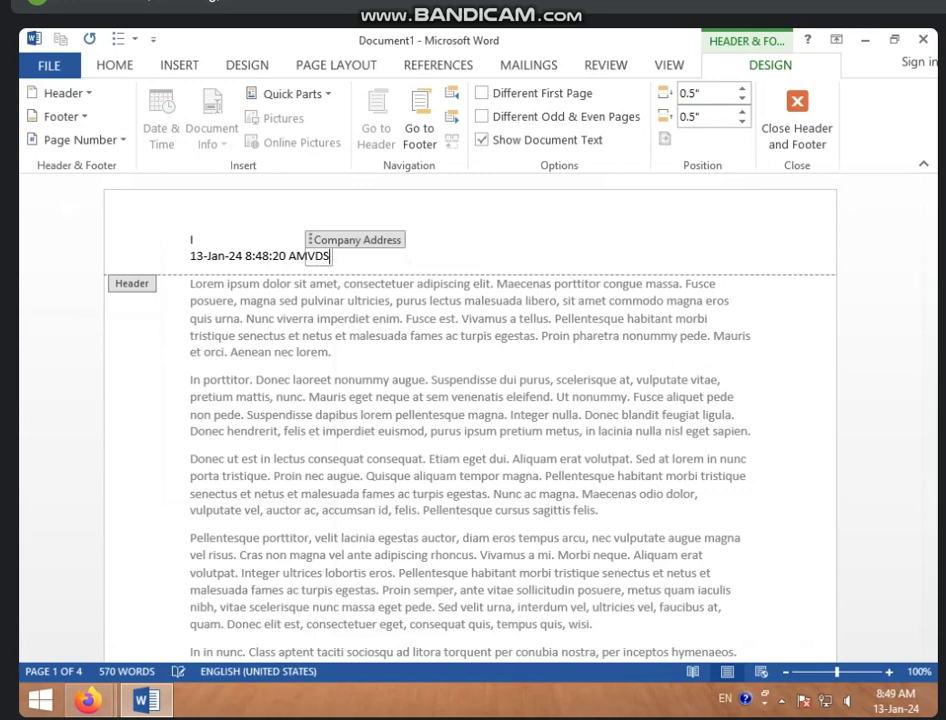
pyautogui.click(481, 256)
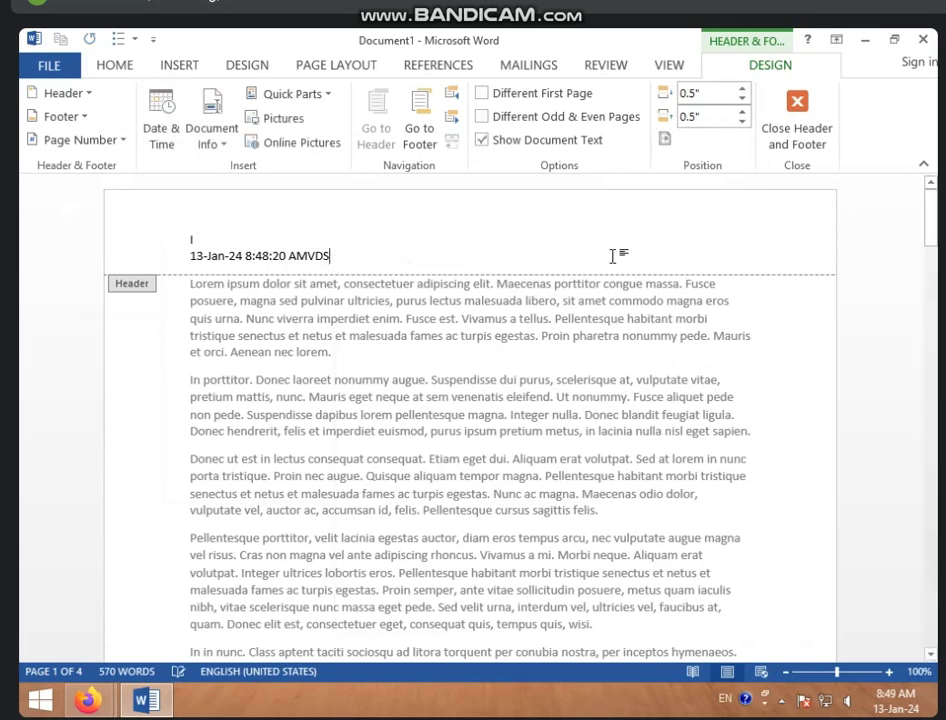
pyautogui.click(326, 256)
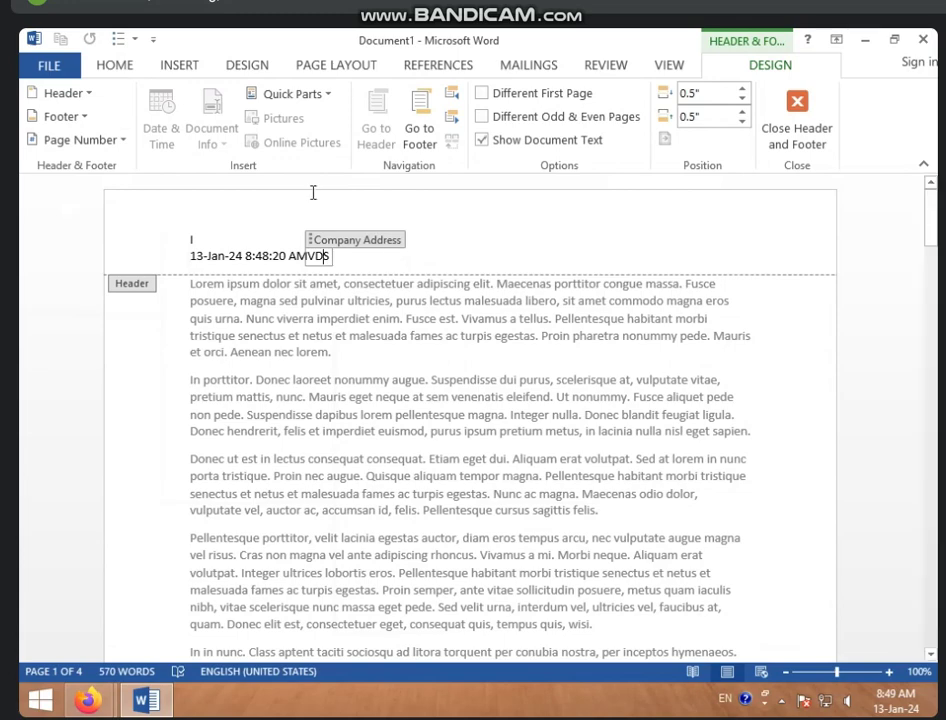
pyautogui.click(306, 226)
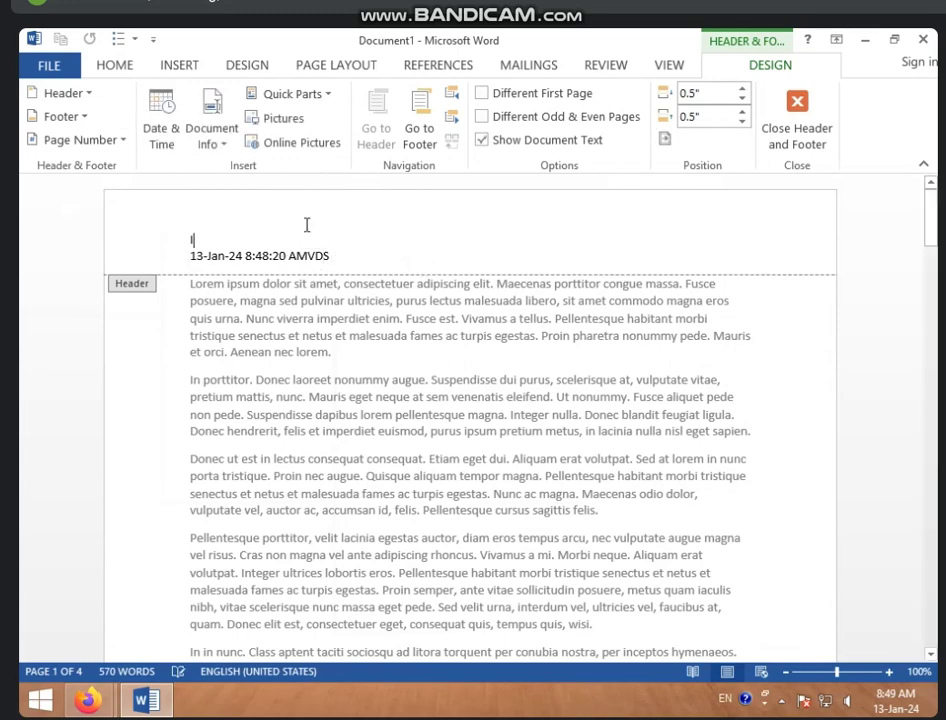
pyautogui.click(210, 135)
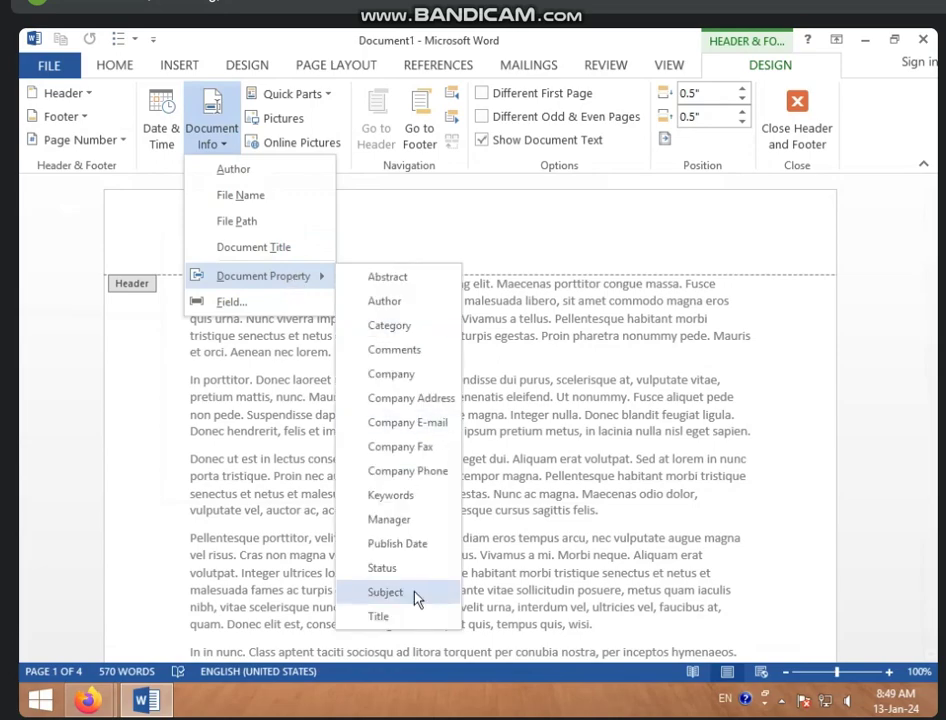